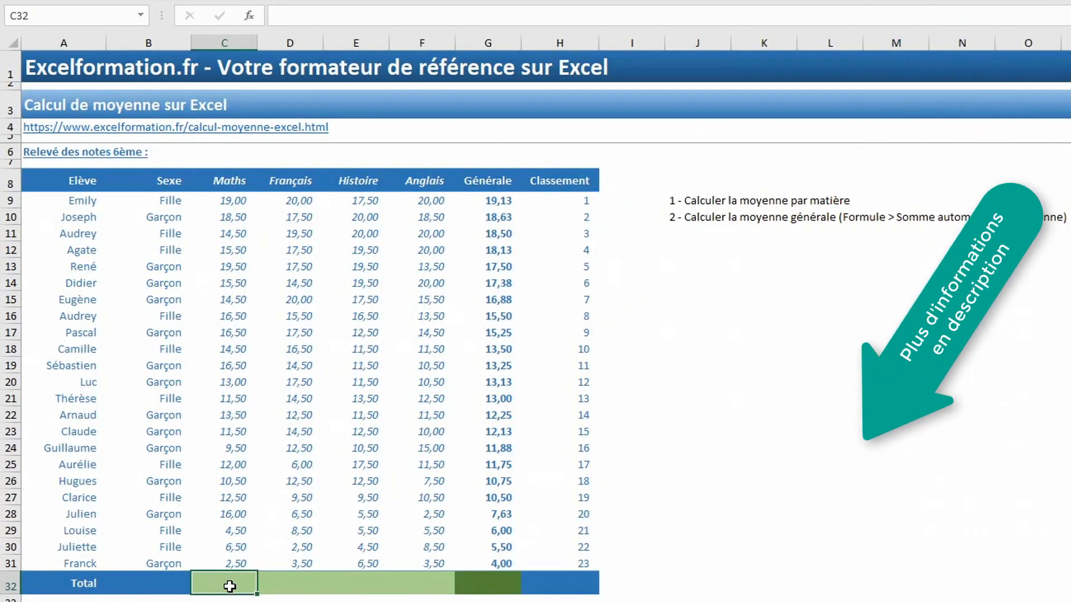
# Enter =SOMME(C9:C31)/NB(C9:C31) in cell C32 to calculate the Maths average
pyautogui.write('=somme(')
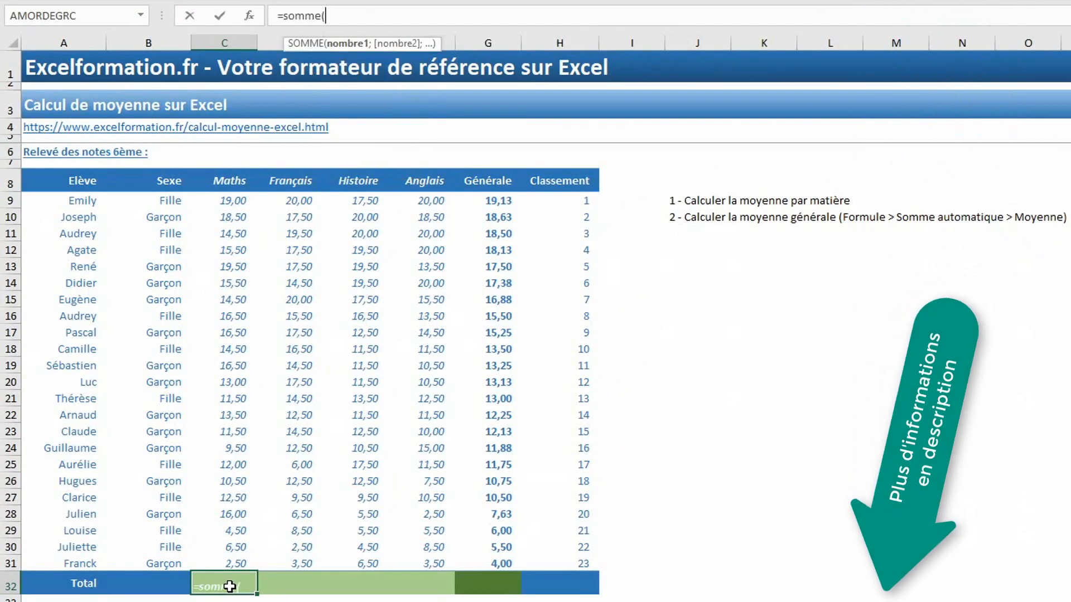
pyautogui.moveTo(240, 560); pyautogui.dragTo(222, 196)
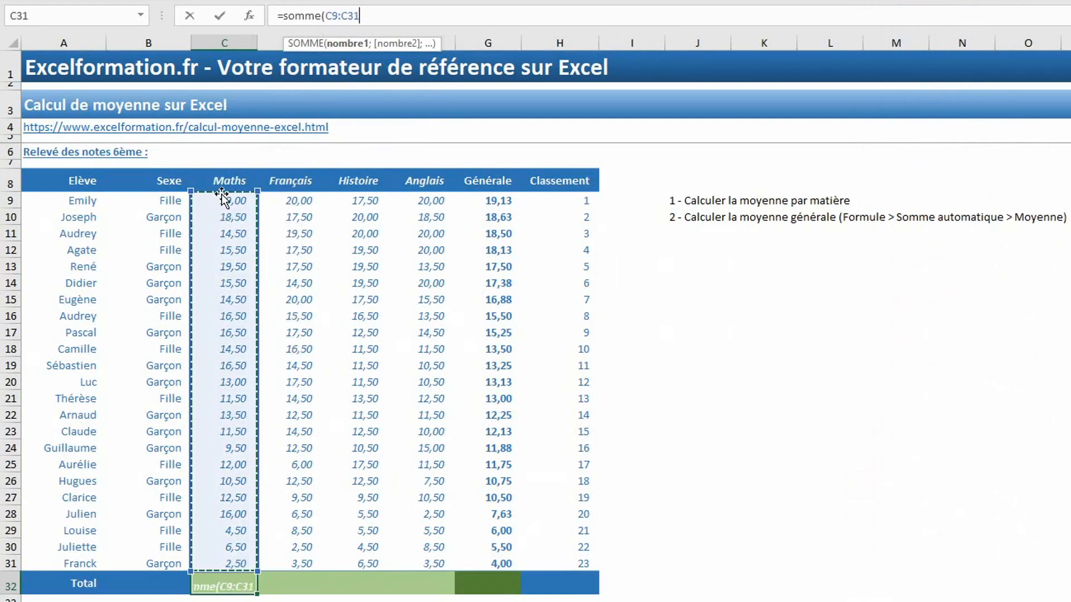
pyautogui.write(')')
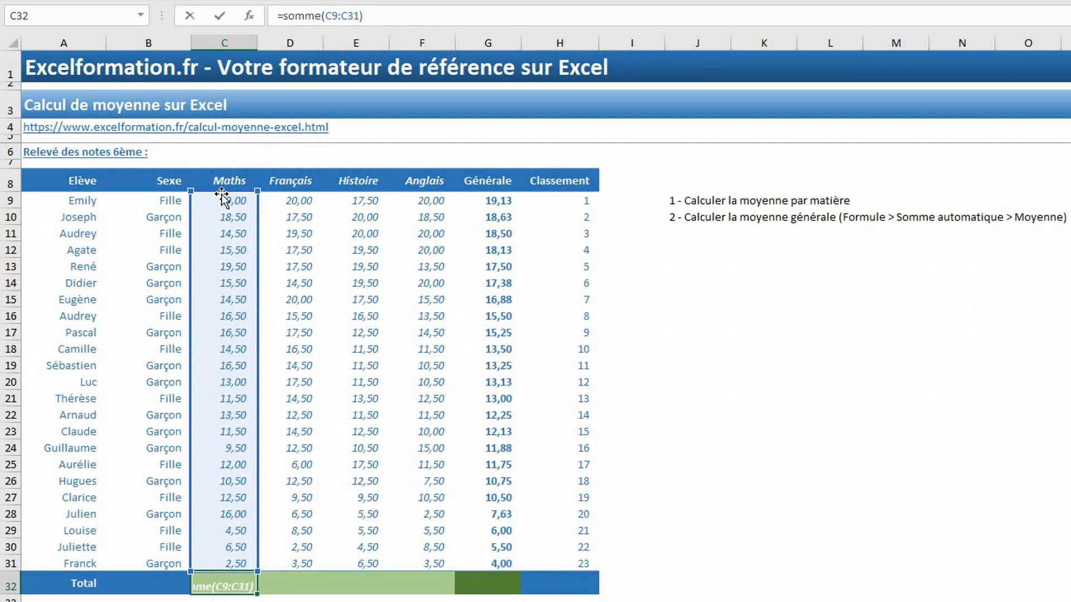
pyautogui.write('/')
pyautogui.write('nb(')
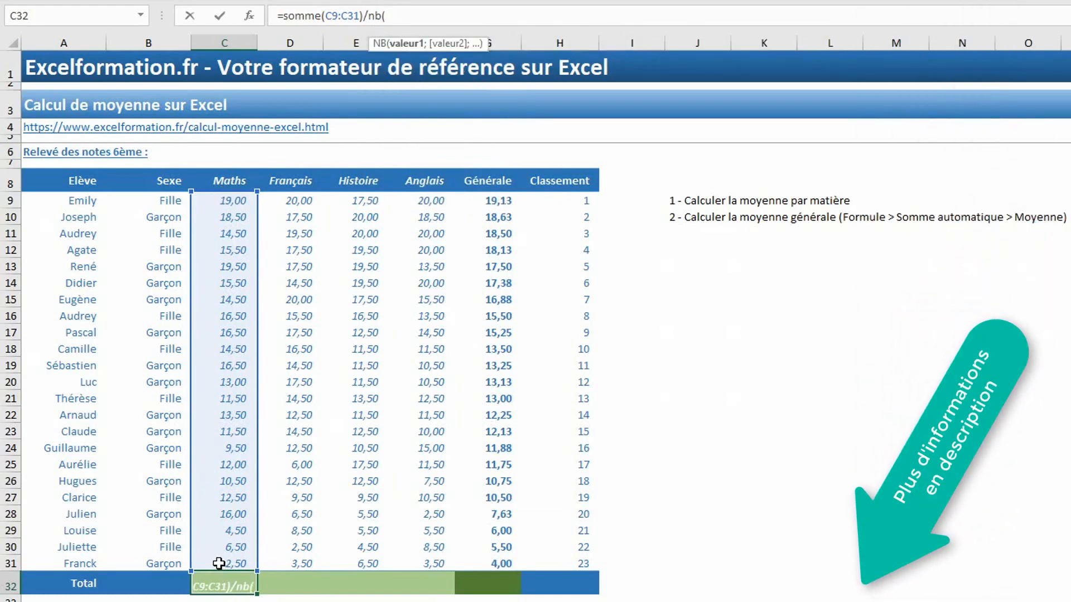
pyautogui.moveTo(218, 563); pyautogui.dragTo(230, 197)
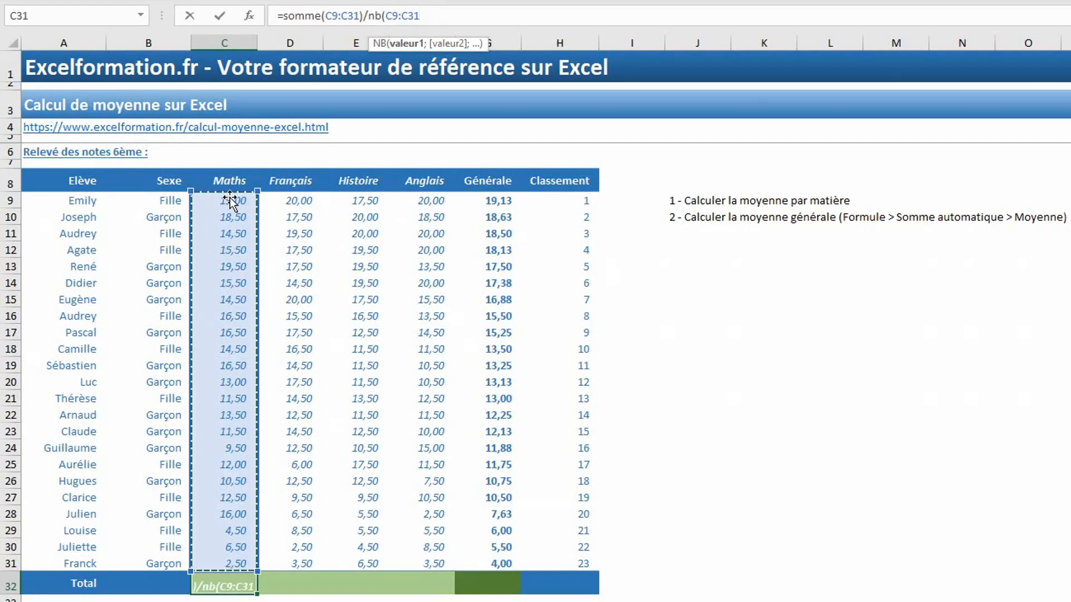
pyautogui.write(')')
pyautogui.press('Return')
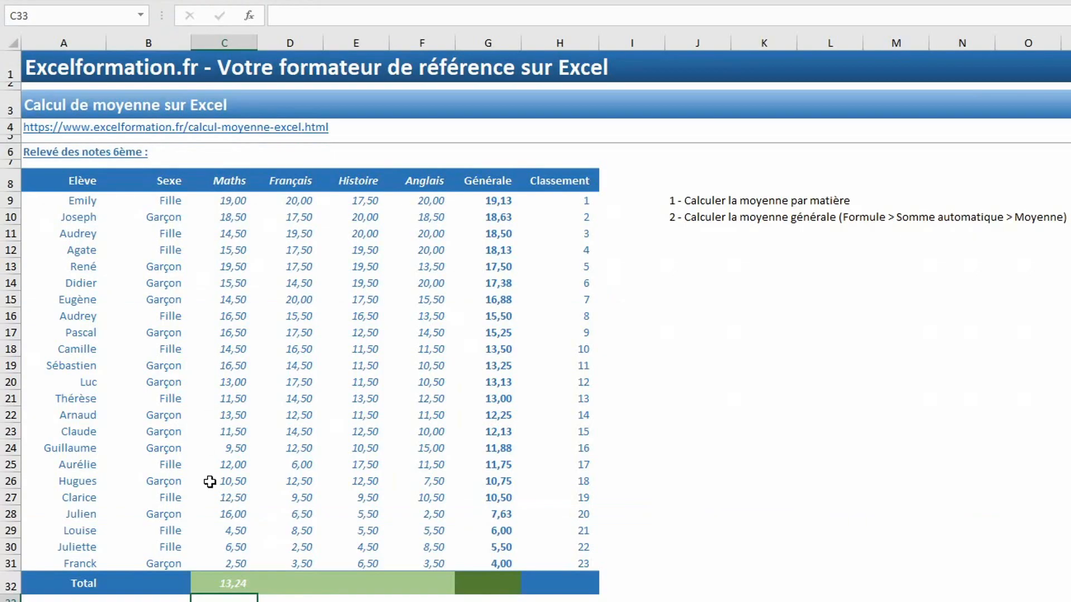
# Replace the Maths formula in C32 with =MOYENNE(C9:C31) and fill it across to F32
pyautogui.click(225, 584)
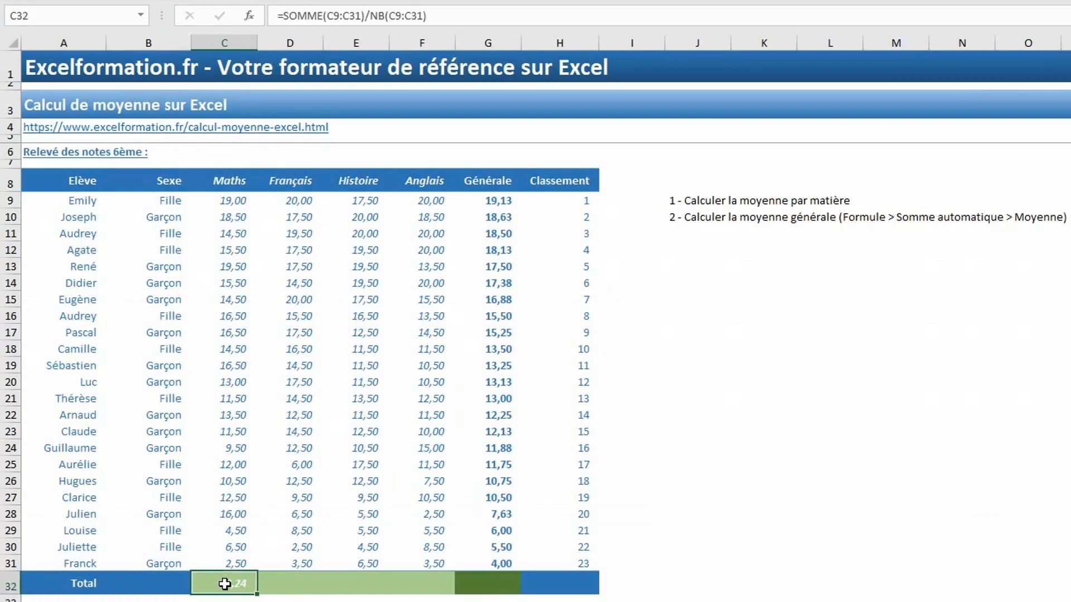
pyautogui.write('=moye')
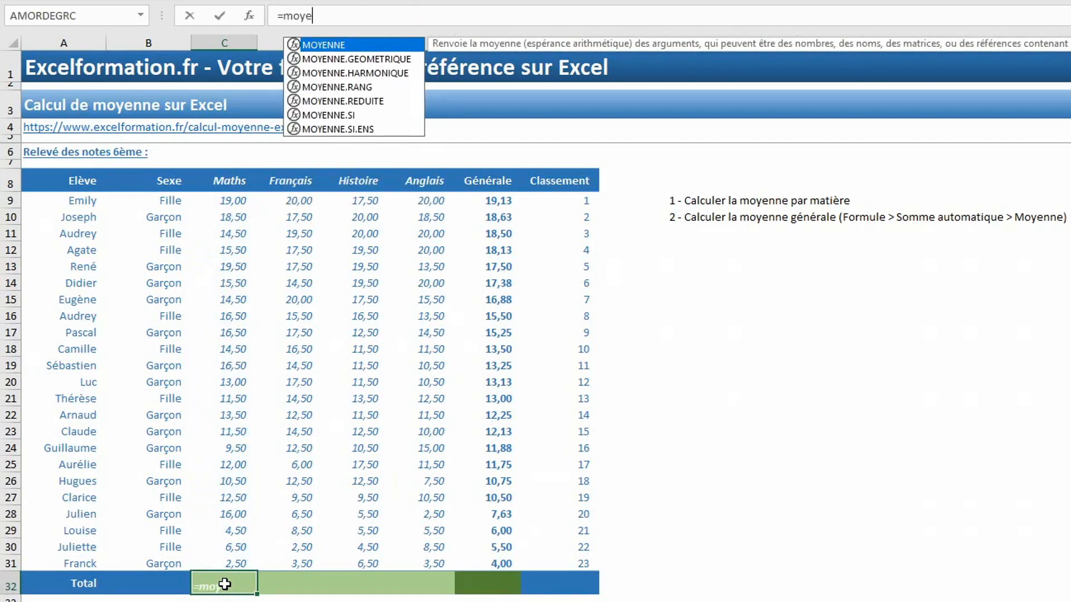
pyautogui.press('Tab')
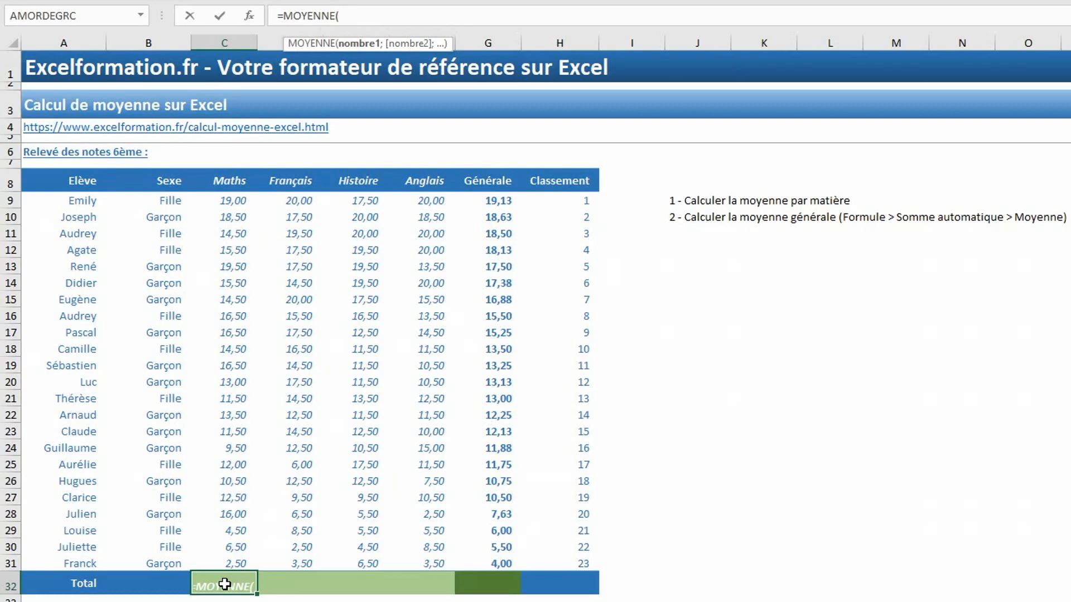
pyautogui.moveTo(229, 562); pyautogui.dragTo(230, 198)
pyautogui.write(')')
pyautogui.press('Return')
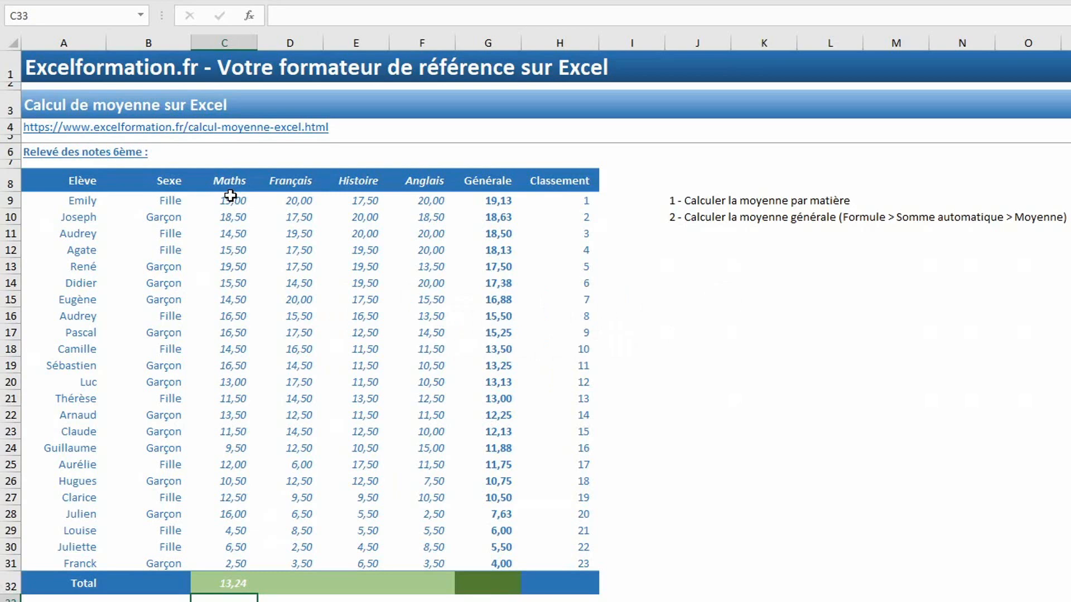
pyautogui.click(220, 581)
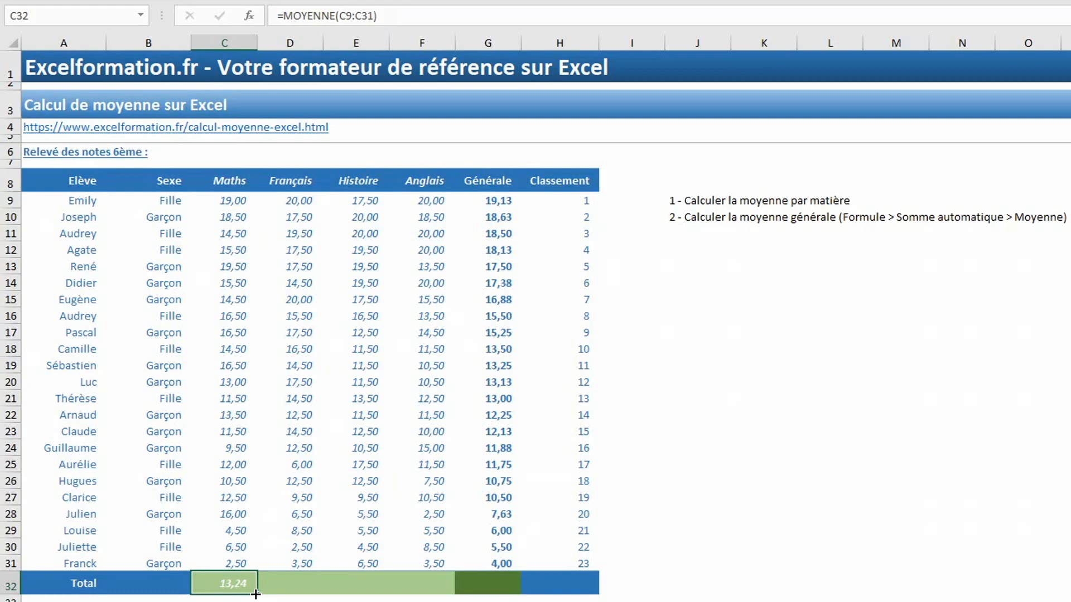
pyautogui.moveTo(255, 595); pyautogui.dragTo(438, 595)
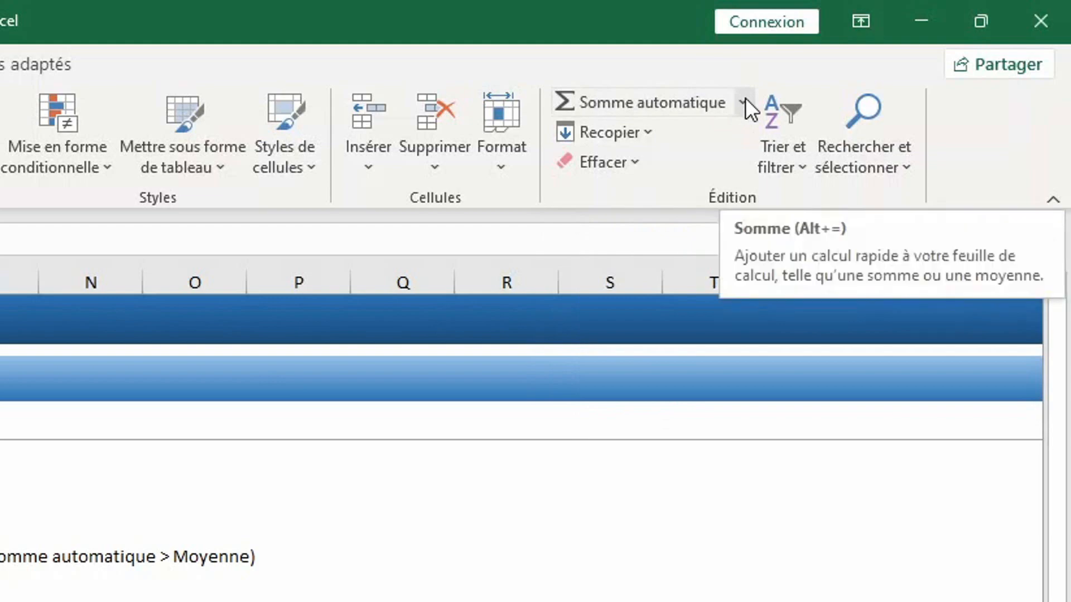
# Try the AutoSum average of G9:G31 in cell G32, and clear the cell again
pyautogui.click(745, 98)
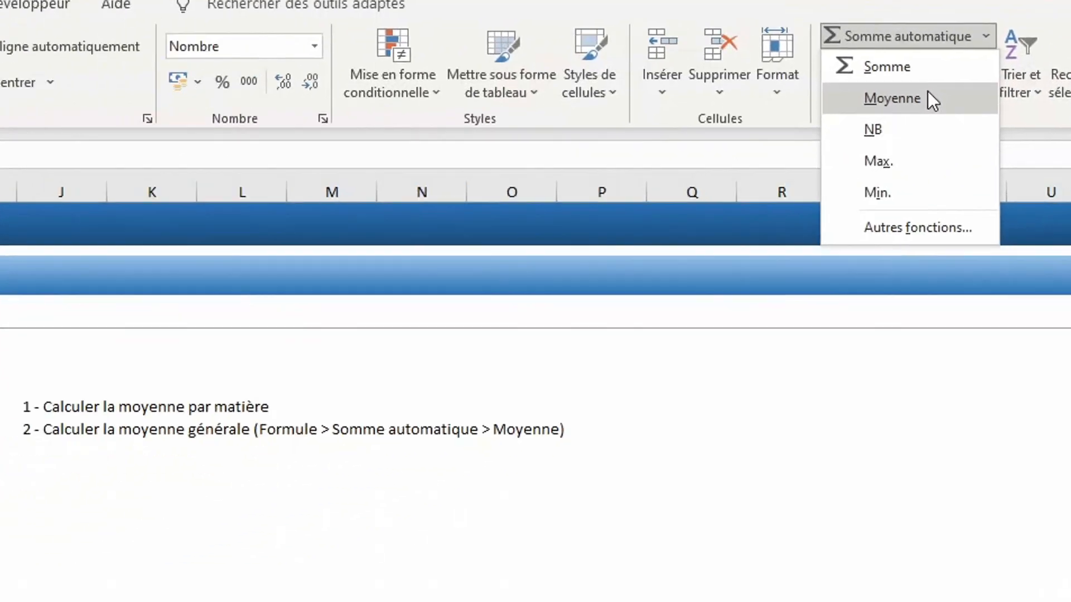
pyautogui.click(676, 167)
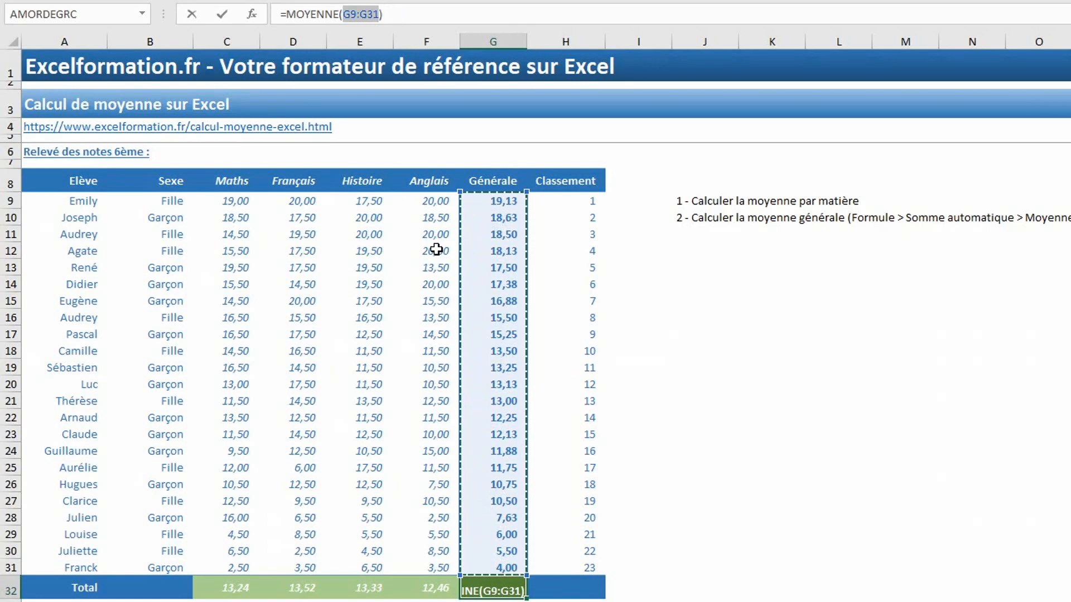
pyautogui.press('Return')
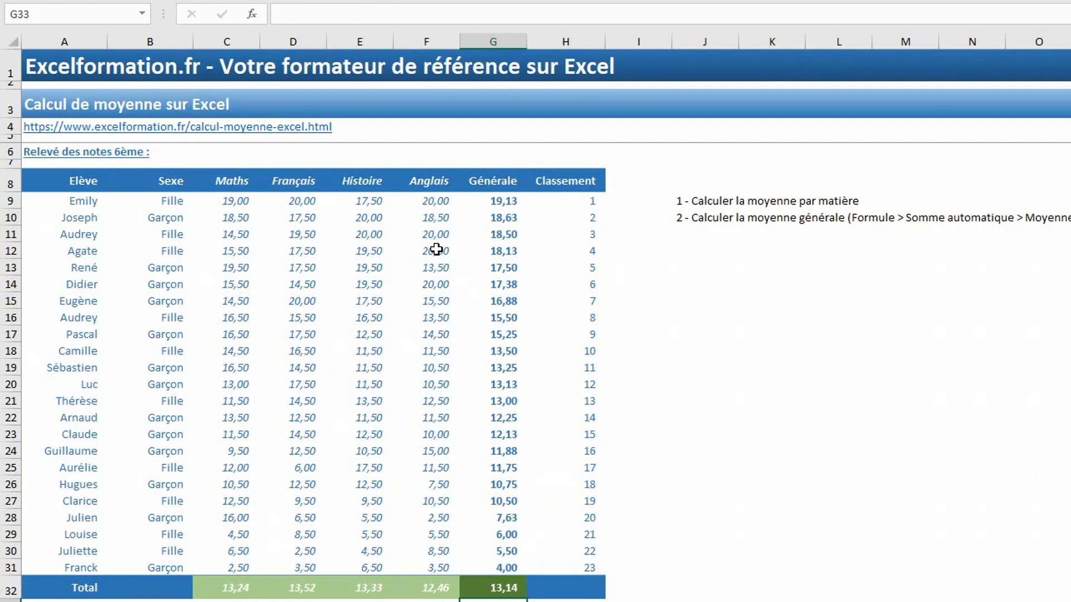
pyautogui.press('Up')
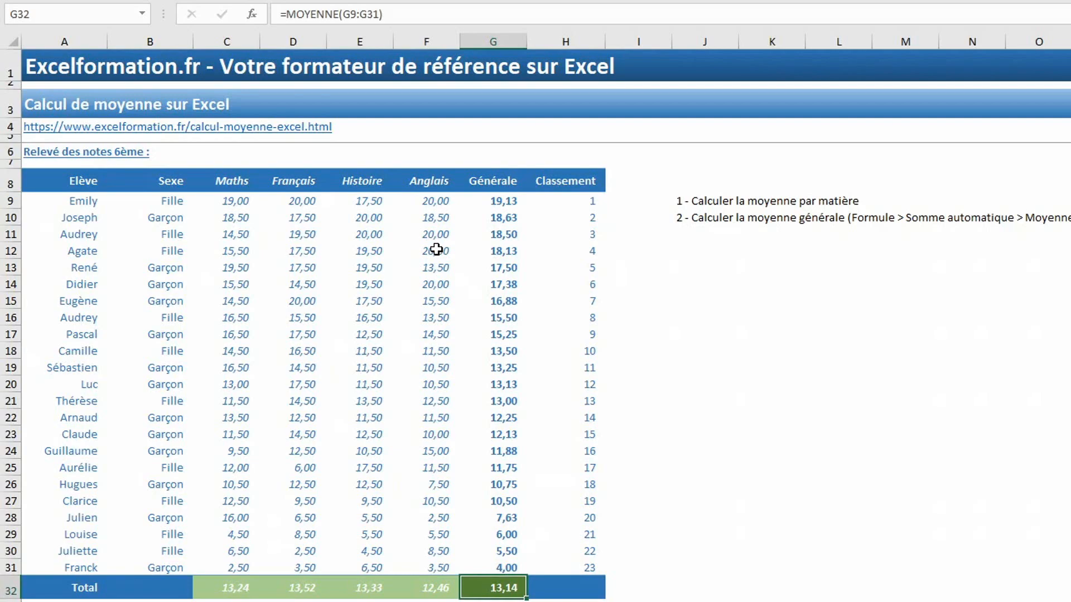
pyautogui.press('Delete')
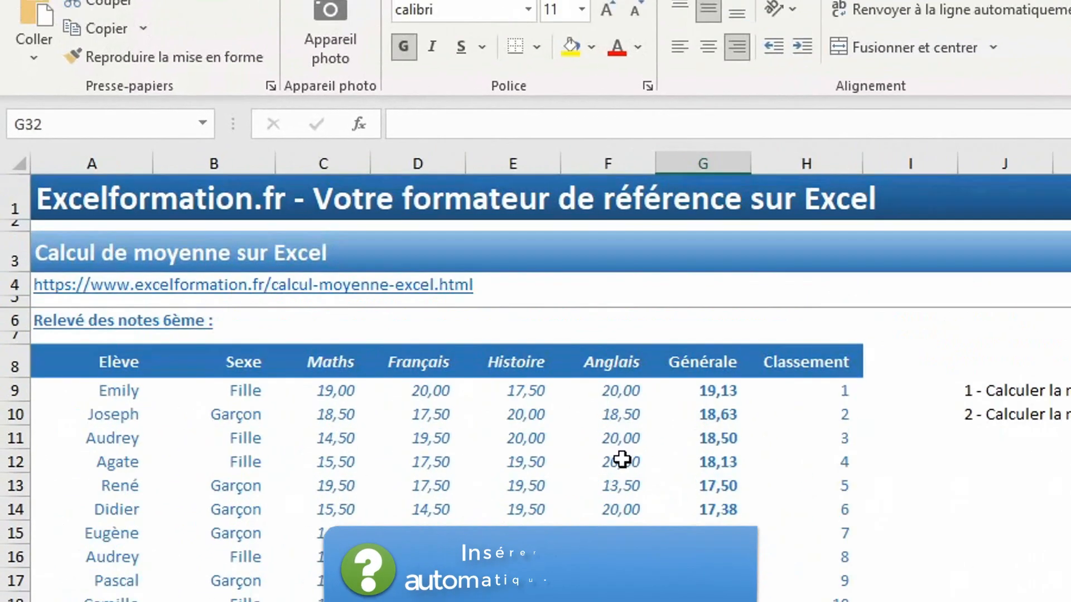
# Insert the AutoSum average of the Générale grades, G9:G31, in cell G32
pyautogui.press('alt')
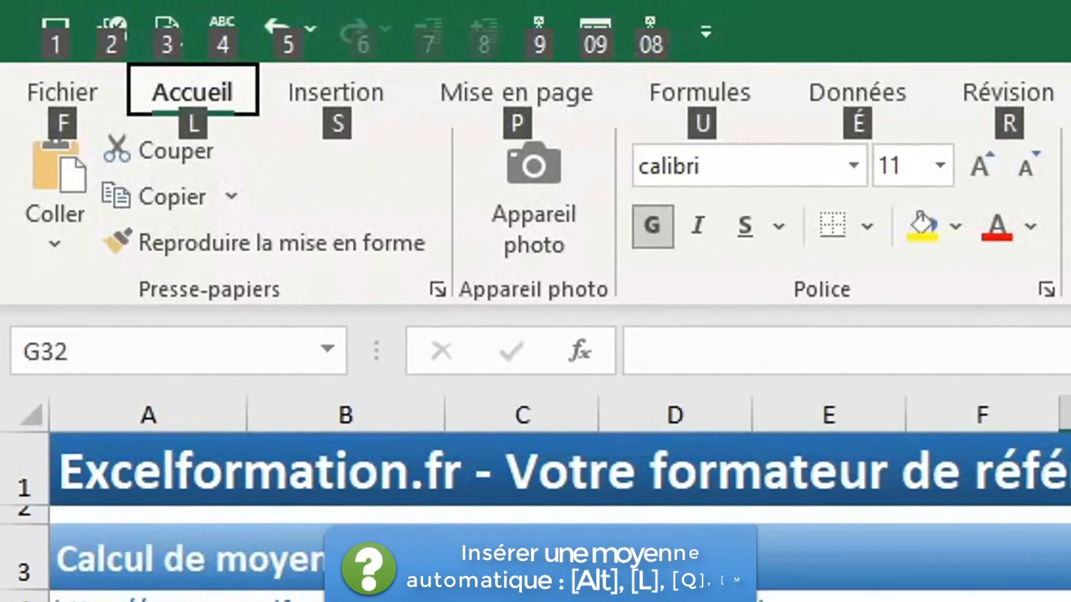
pyautogui.press('l')
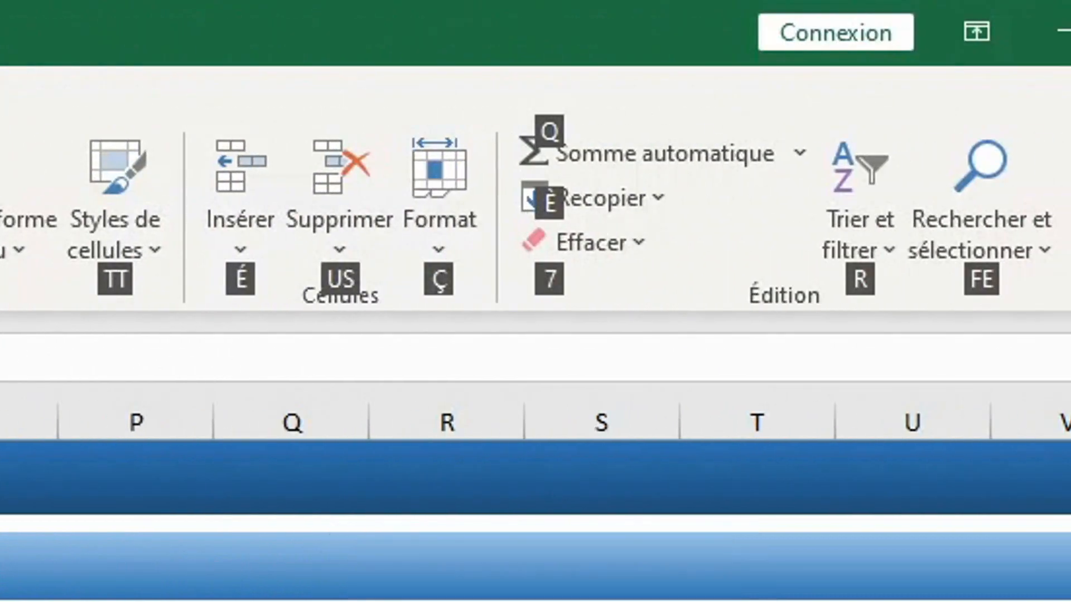
pyautogui.press('q')
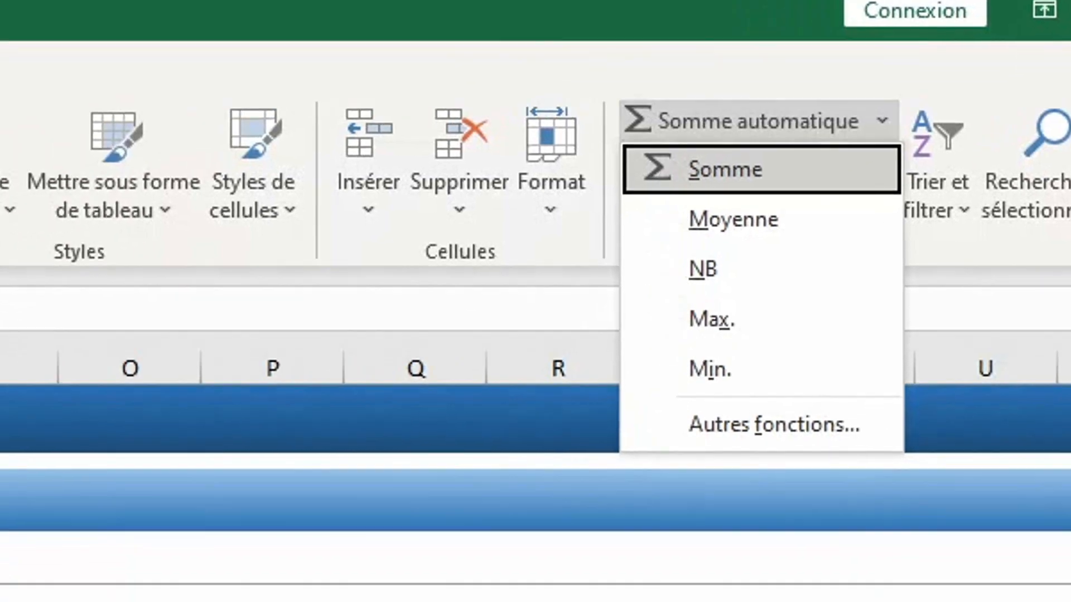
pyautogui.press('m')
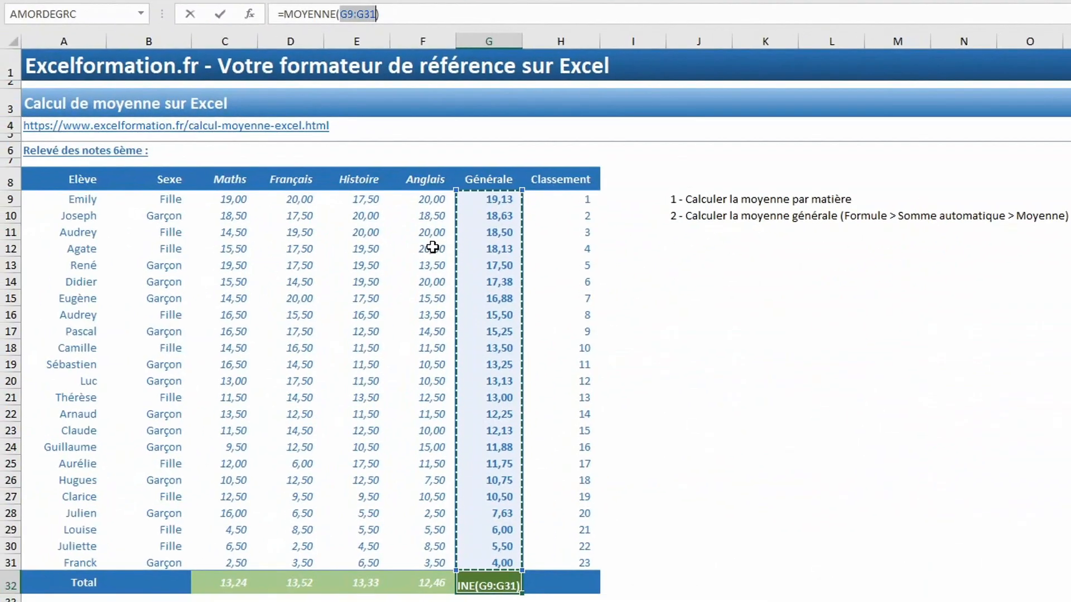
pyautogui.press('Return')
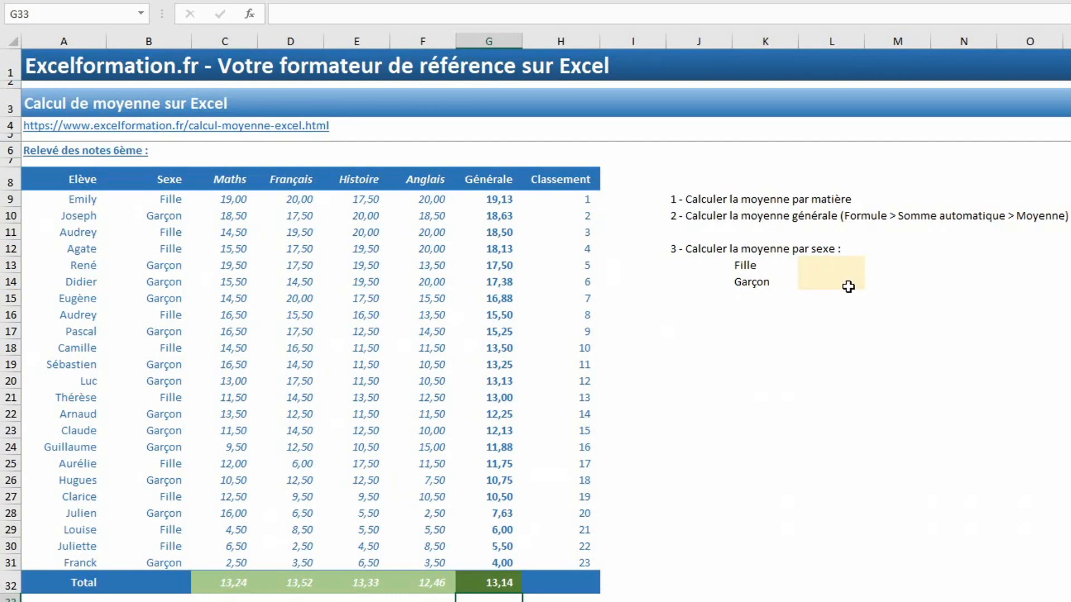
# Start a MOYENNE.SI formula in L13 for Fille, with the absolute range $B$9:$B$31 as its criteria range
pyautogui.click(828, 265)
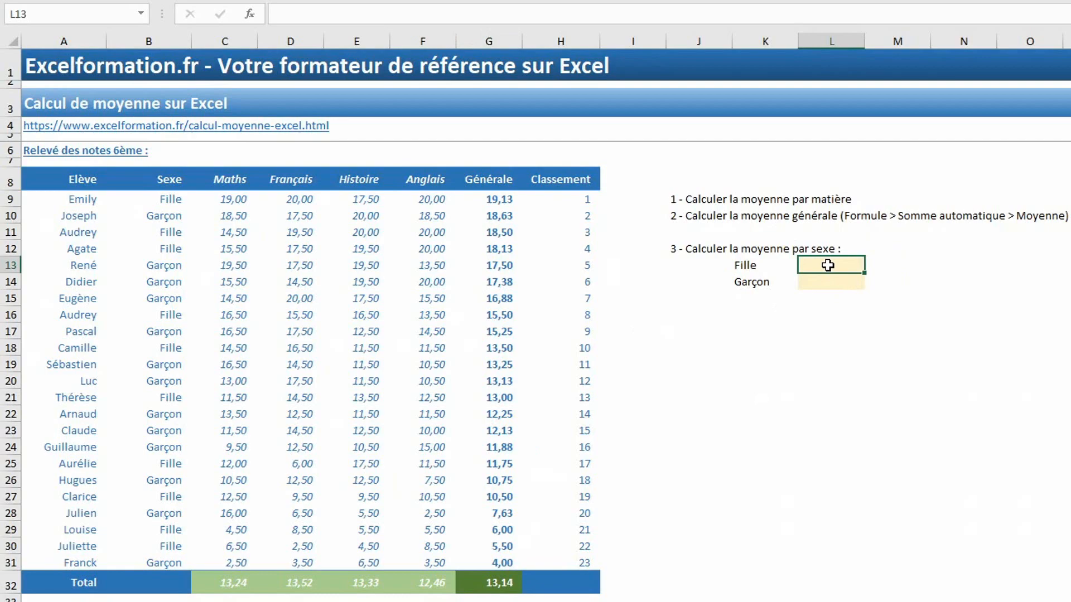
pyautogui.write('=moy')
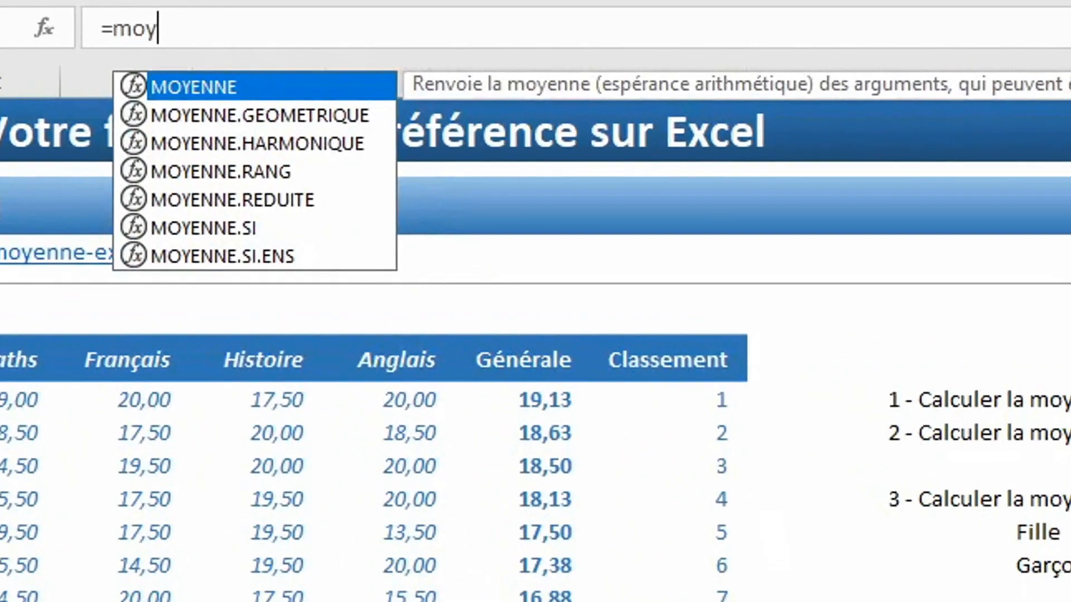
pyautogui.press('Down')
pyautogui.press('Down')
pyautogui.press('Down')
pyautogui.press('Down')
pyautogui.press('Down')
pyautogui.press('Tab')
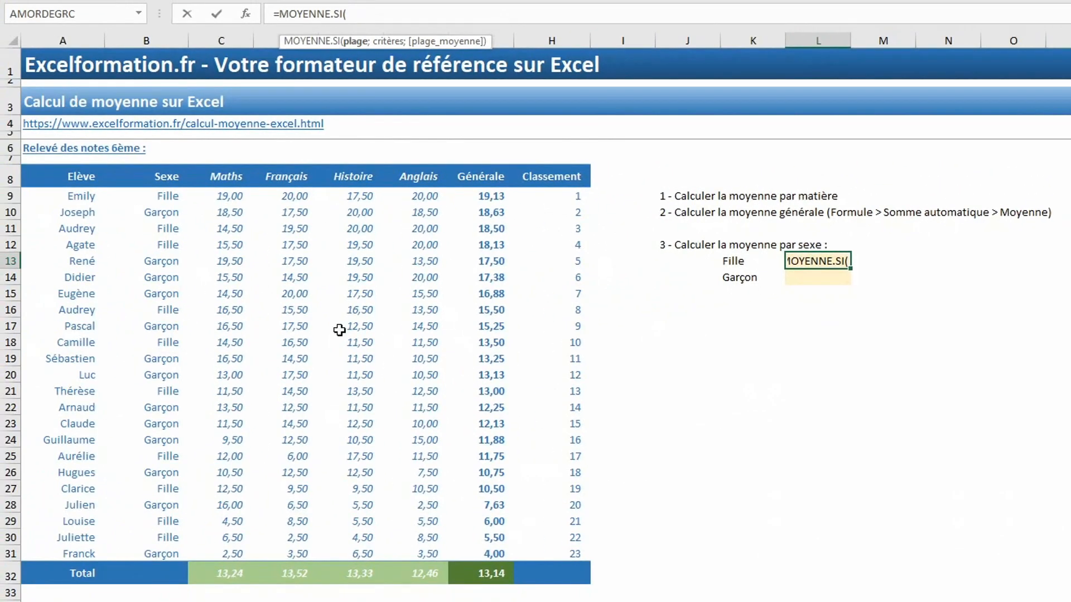
pyautogui.moveTo(151, 192); pyautogui.dragTo(153, 468)
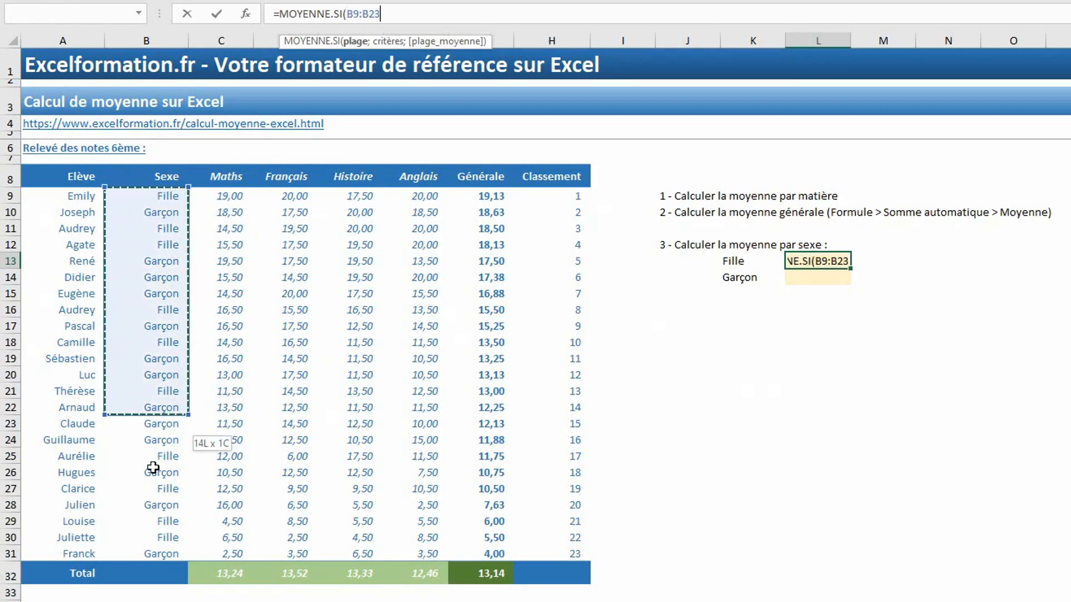
pyautogui.moveTo(153, 540); pyautogui.dragTo(153, 553)
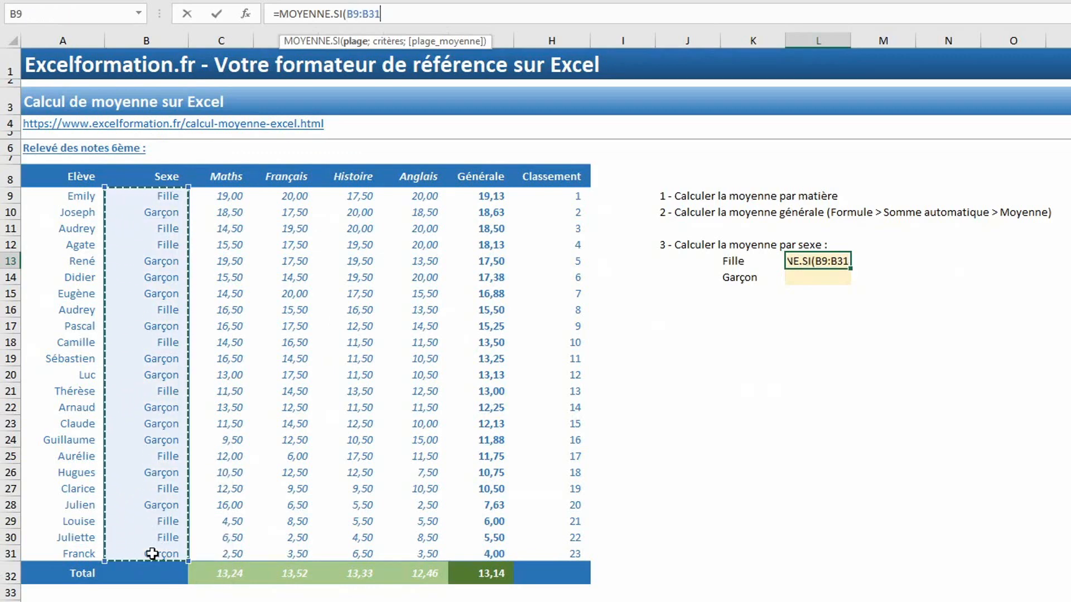
pyautogui.press('F4')
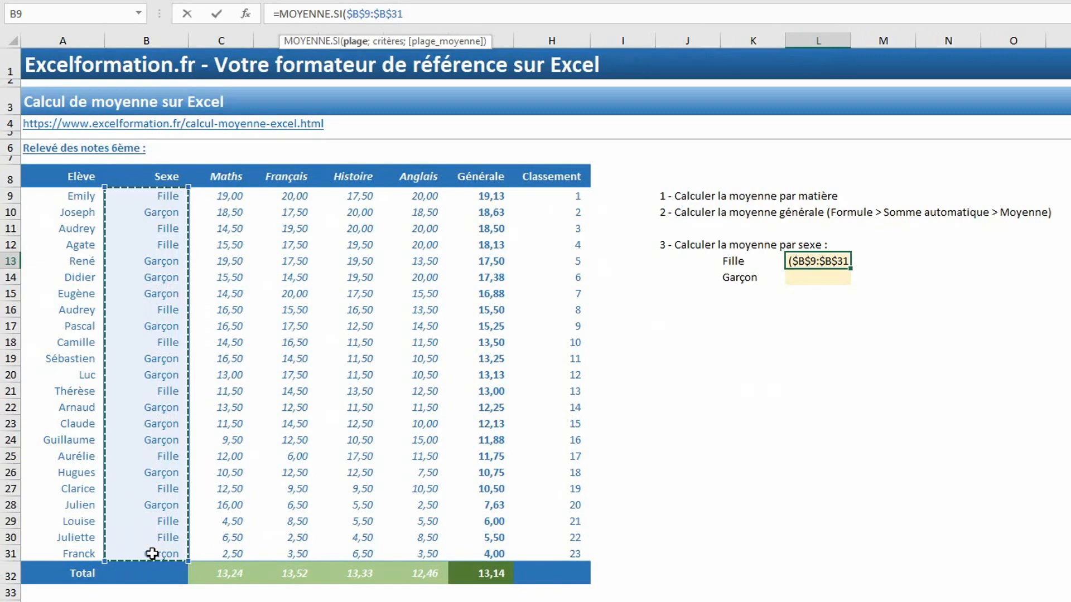
pyautogui.write(';')
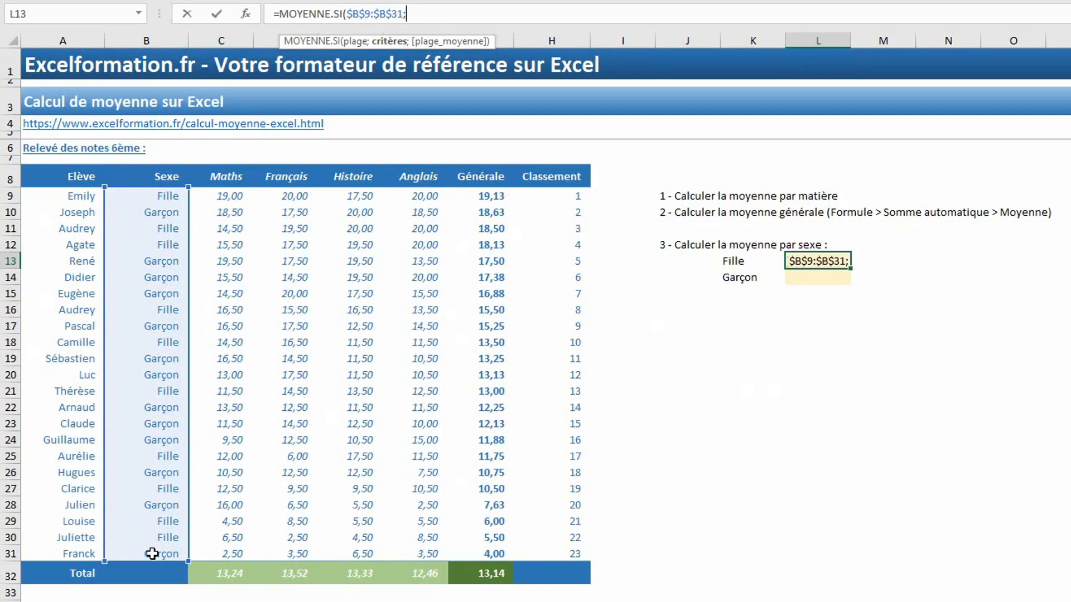
pyautogui.write('"Fil')
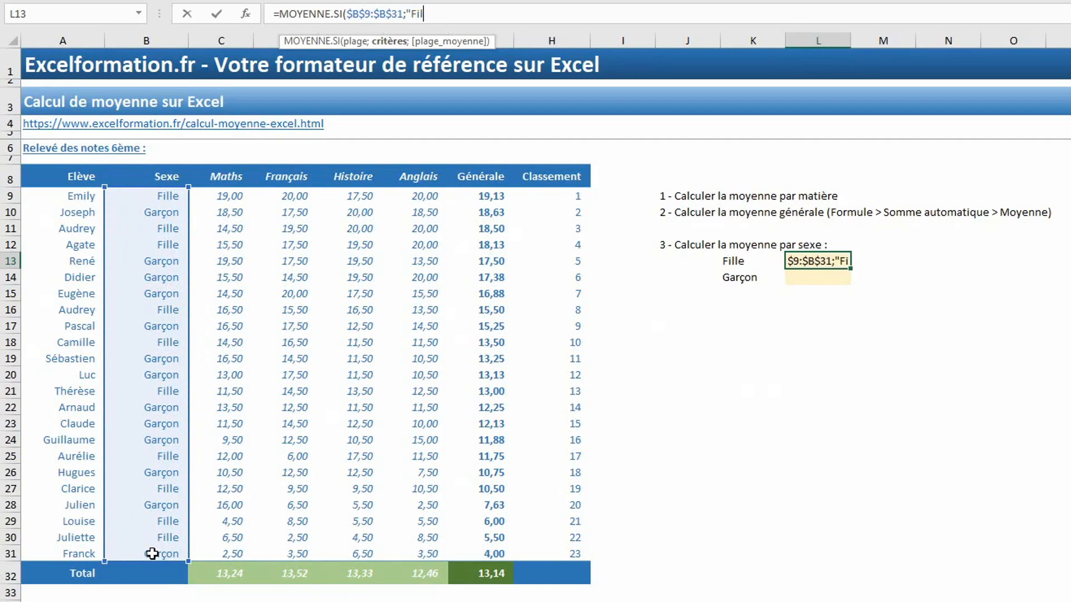
pyautogui.write('le"')
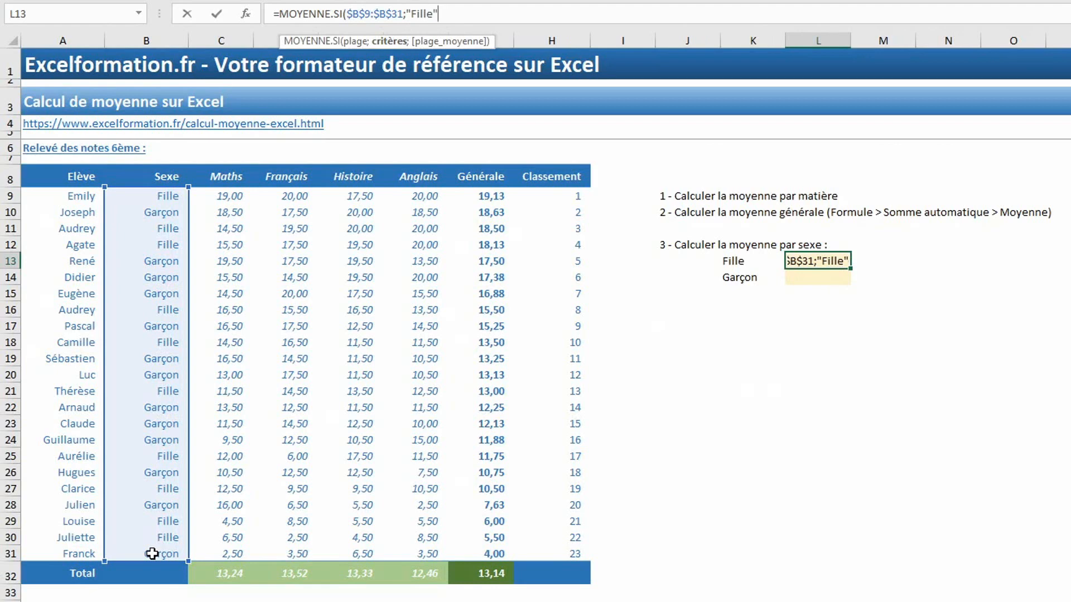
pyautogui.press('BackSpace')
pyautogui.press('BackSpace')
pyautogui.press('BackSpace')
pyautogui.press('BackSpace')
pyautogui.press('BackSpace')
pyautogui.press('BackSpace')
pyautogui.press('BackSpace')
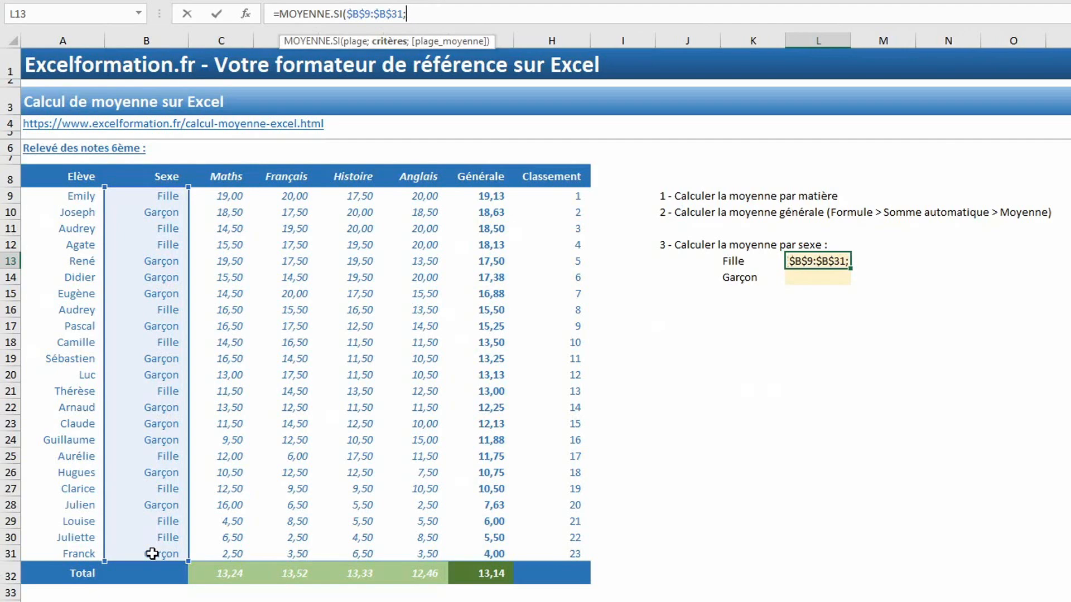
# Complete the Fille formula in L13 with criterion K13 and average range $G$9:$G$31, and fill it down to L14 for Garçon
pyautogui.click(734, 265)
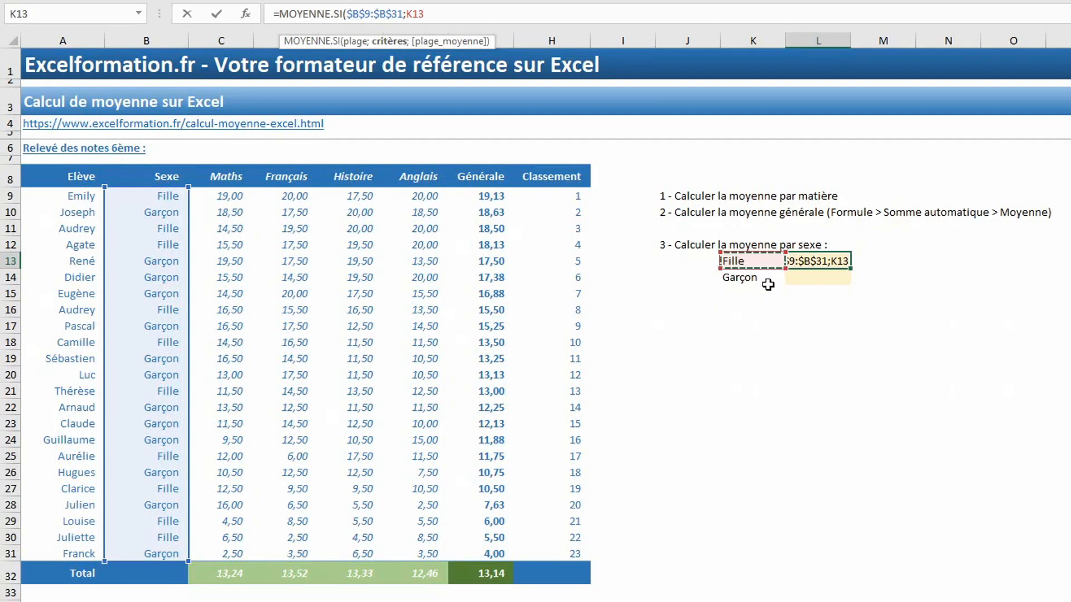
pyautogui.write(';')
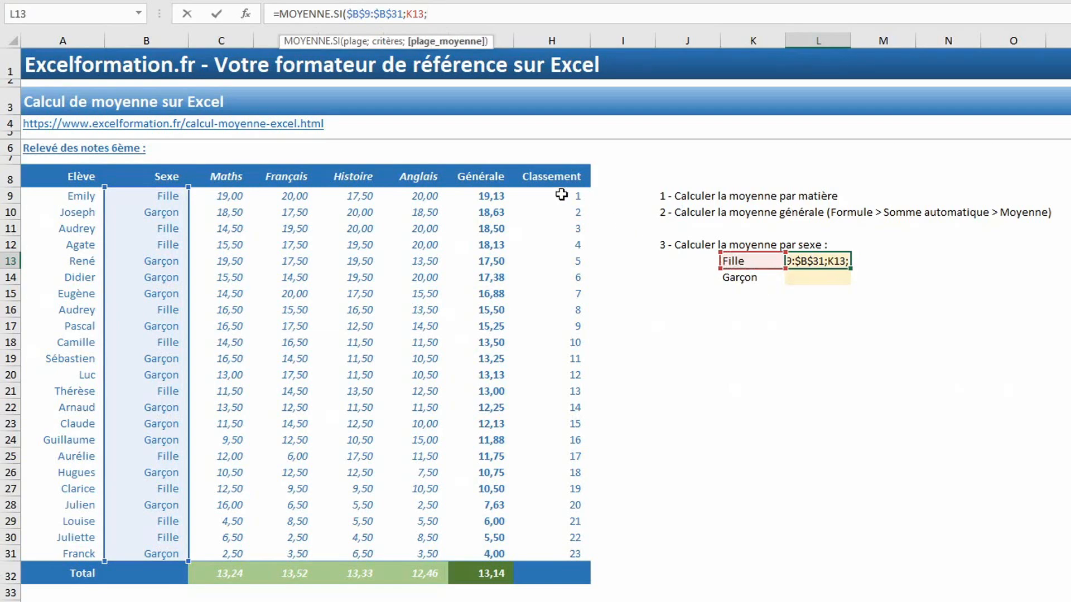
pyautogui.moveTo(484, 196); pyautogui.dragTo(483, 553)
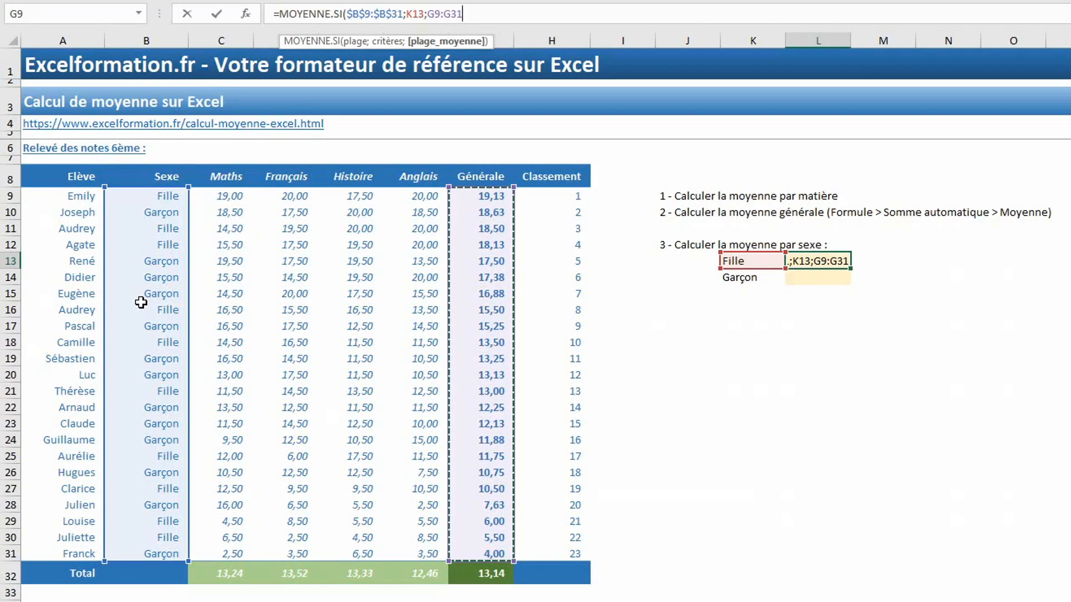
pyautogui.press('F4')
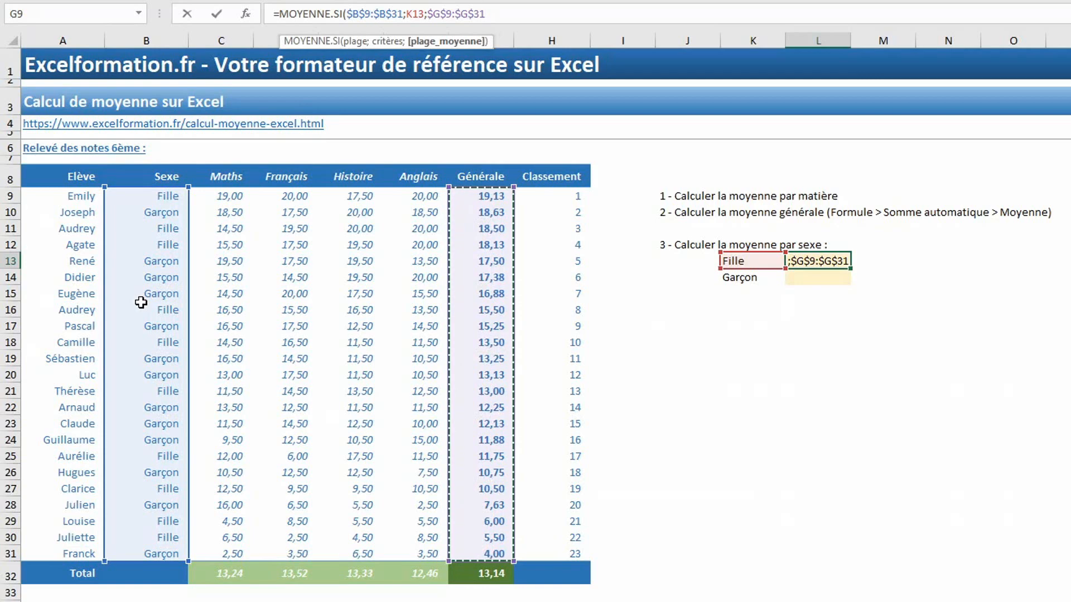
pyautogui.write(')')
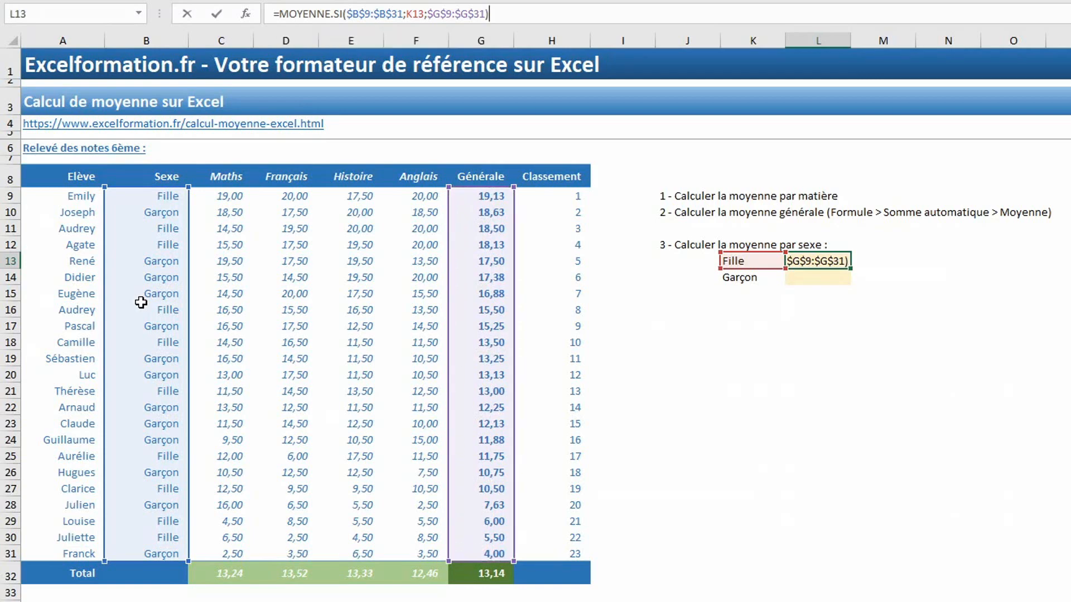
pyautogui.press('Return')
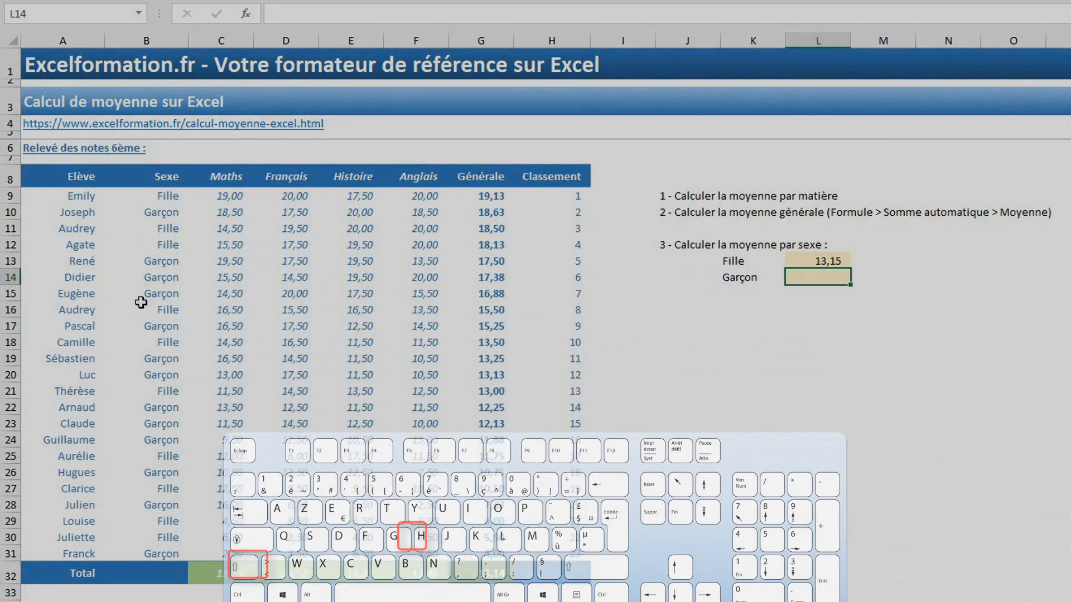
pyautogui.hotkey('ctrl', 'b')
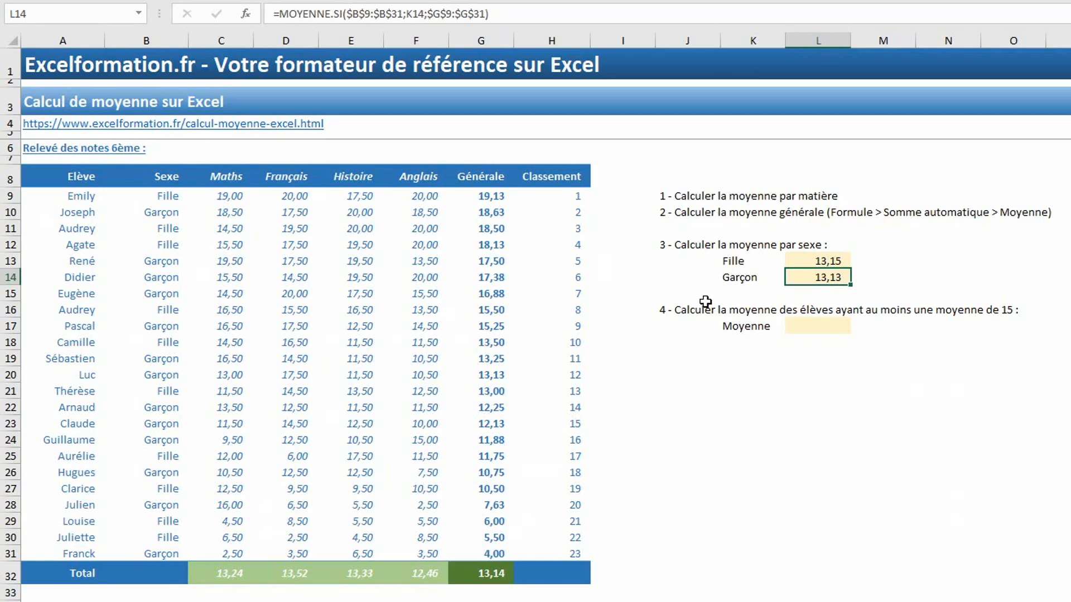
# Start a MOYENNE.SI formula in L17 for the students with an average of at least 15
pyautogui.click(809, 328)
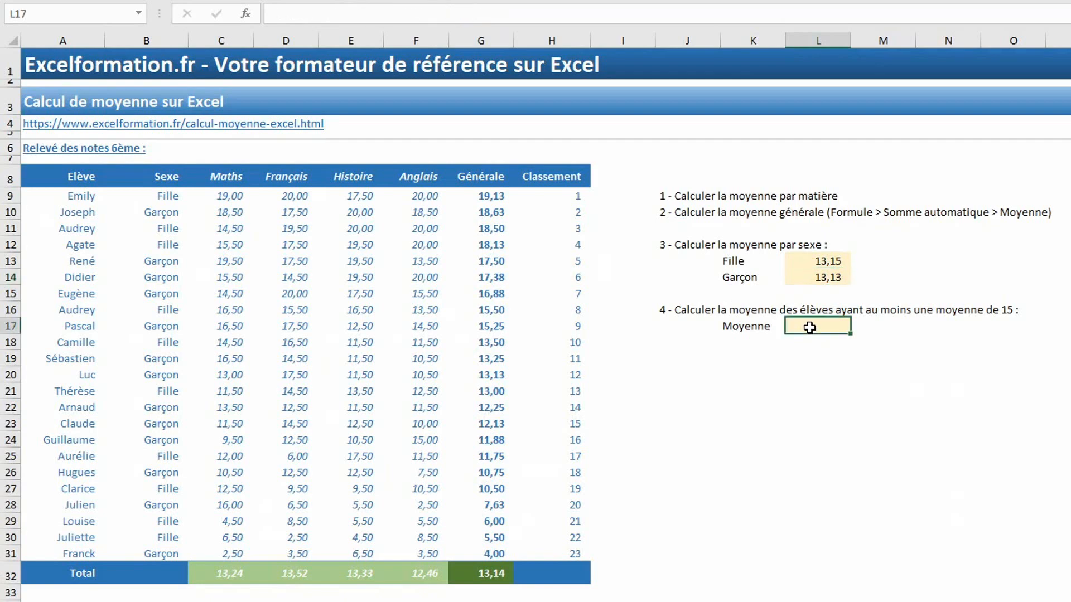
pyautogui.write('=moyee')
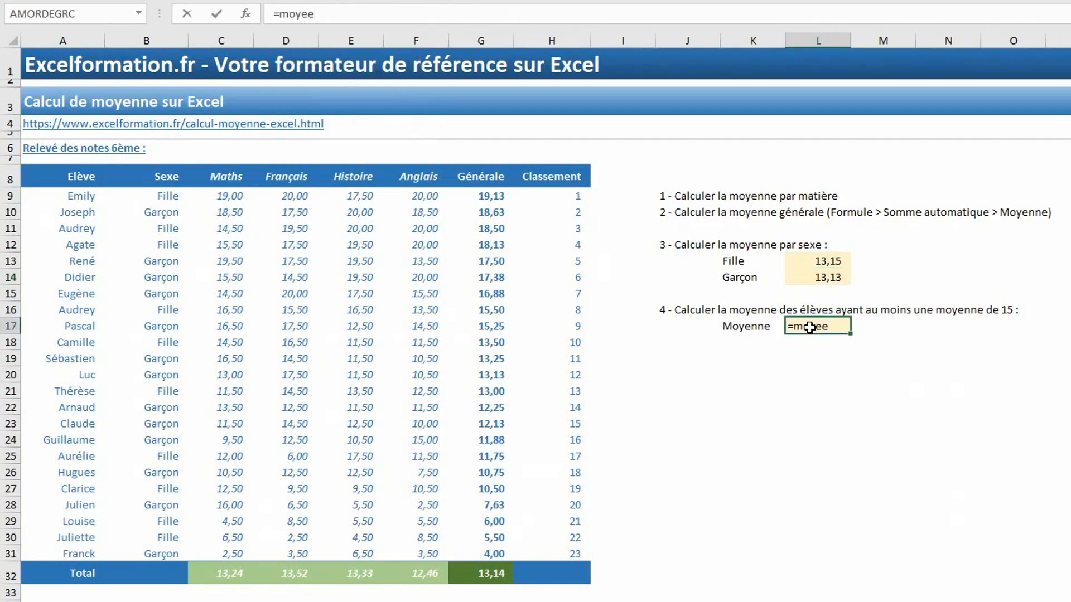
pyautogui.press('BackSpace')
pyautogui.press('Down')
pyautogui.press('Down')
pyautogui.press('Down')
pyautogui.press('Down')
pyautogui.press('Down')
pyautogui.press('Tab')
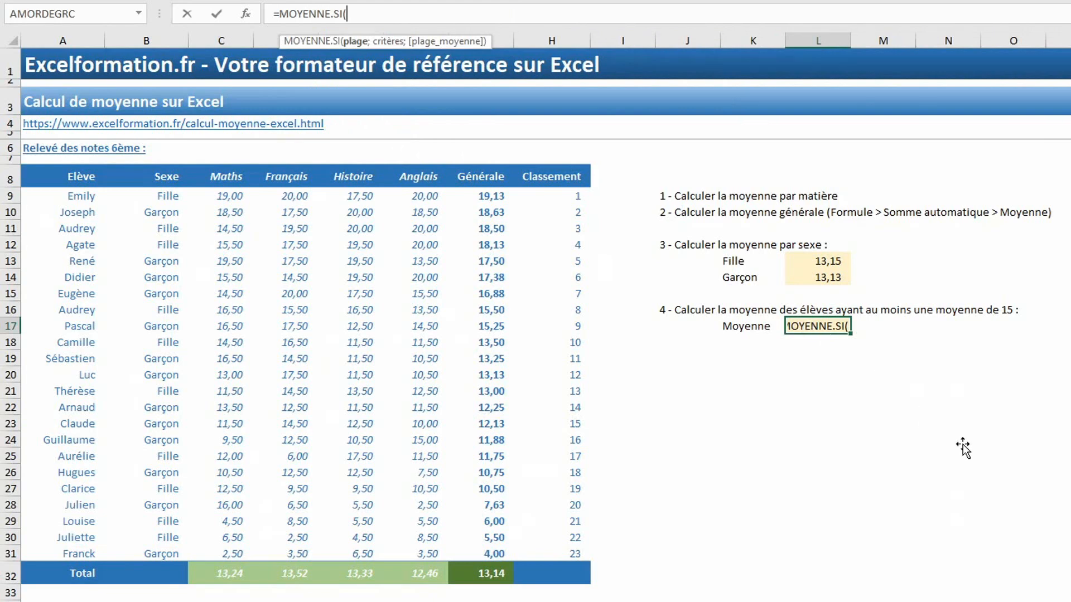
# Complete the L17 formula with the Générale range G9:G31 and the criterion ">=15"
pyautogui.click(473, 200)
pyautogui.moveTo(473, 199); pyautogui.dragTo(485, 554)
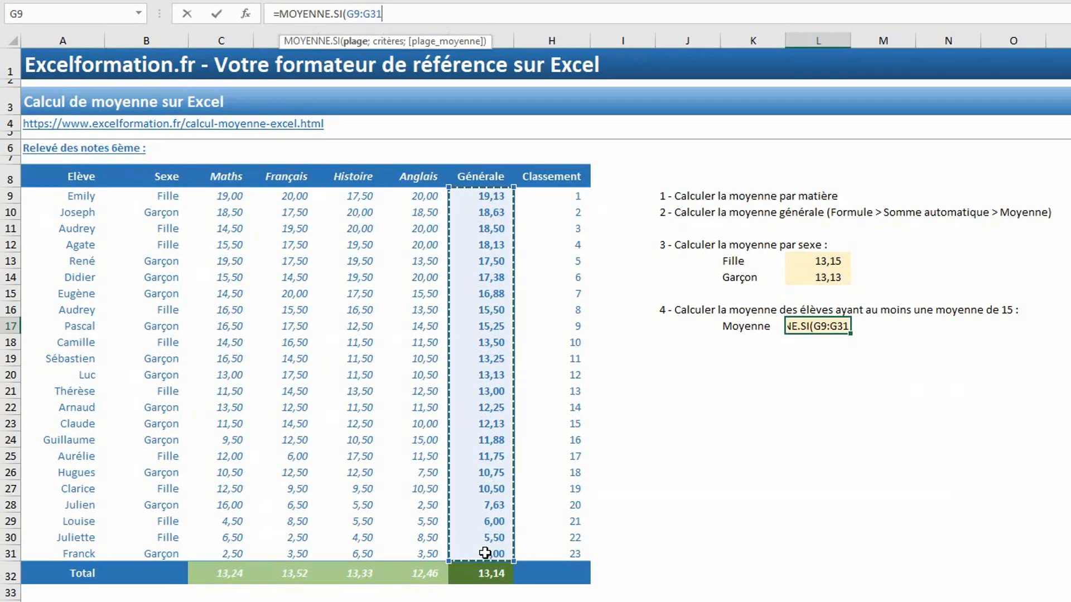
pyautogui.write(';')
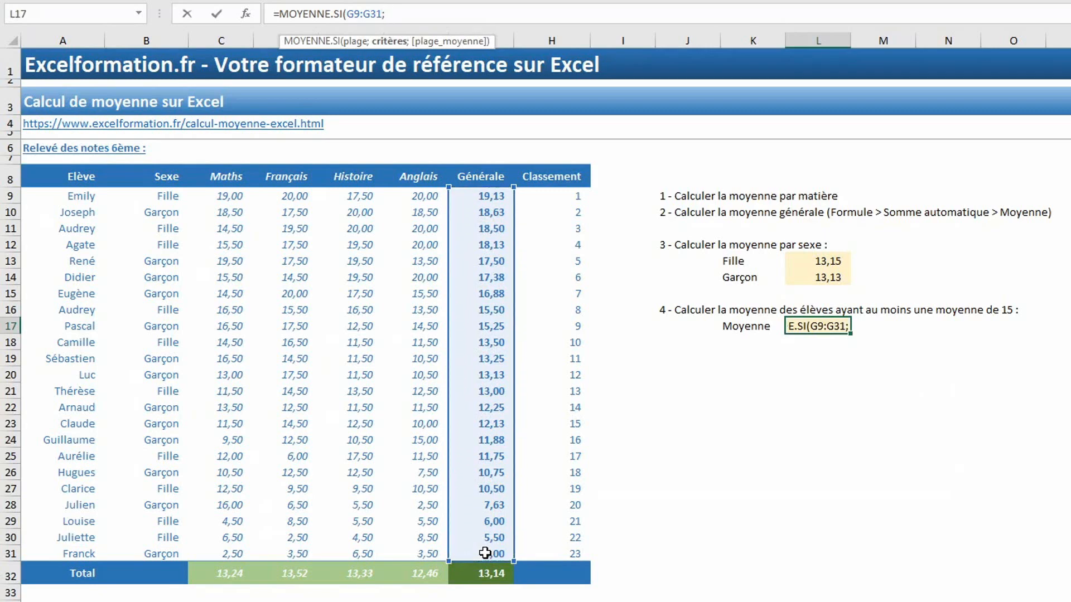
pyautogui.write('">=15"')
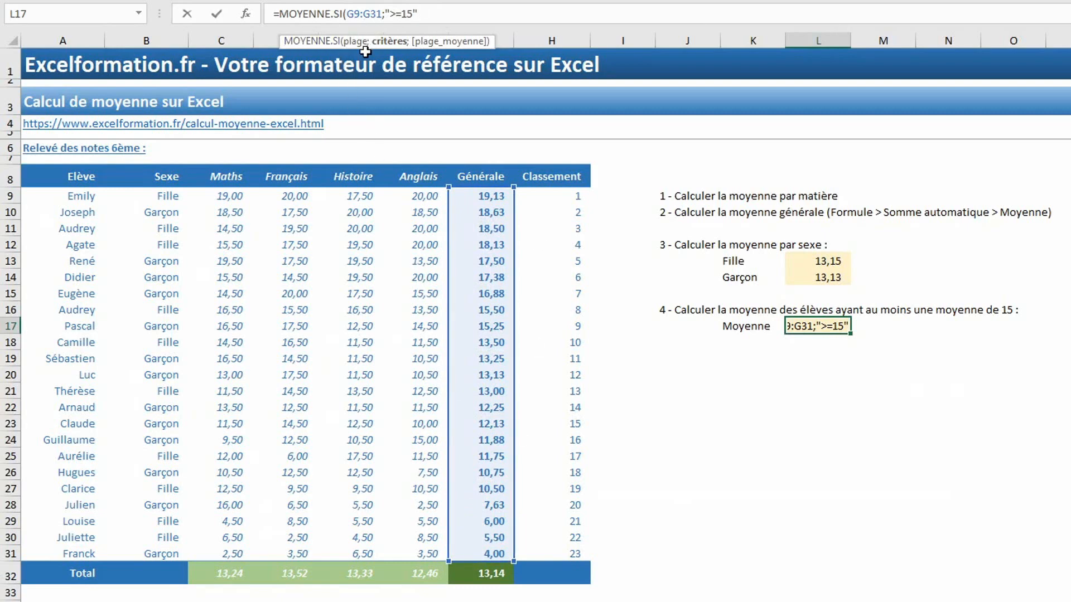
pyautogui.write(')')
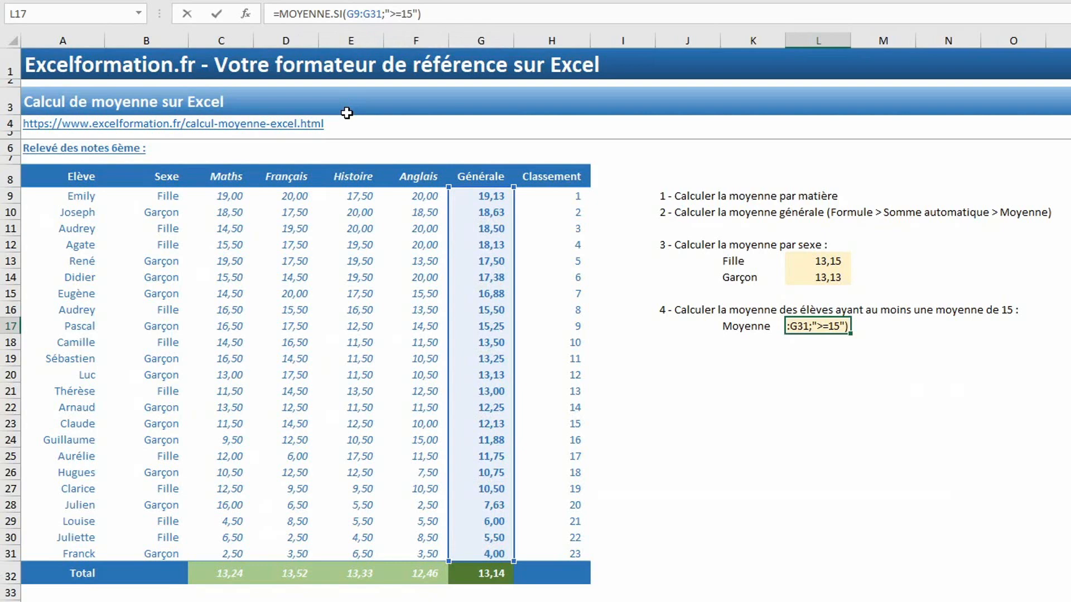
pyautogui.press('Return')
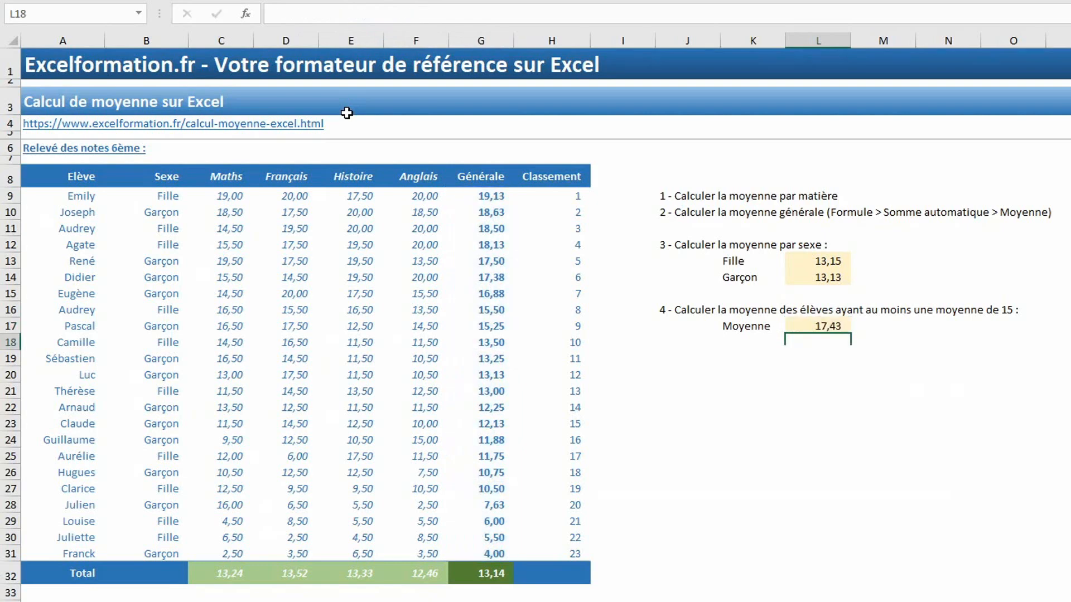
pyautogui.press('Up')
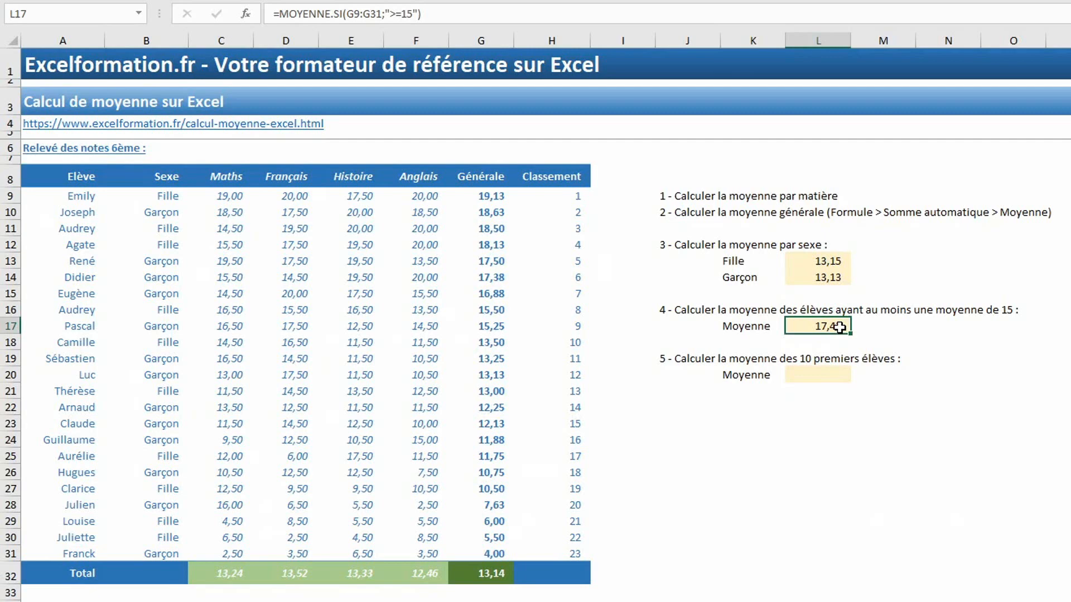
# Start a MOYENNE.SI formula in L20 with the Classement range H9:H31 and the criterion "<=10"
pyautogui.click(814, 378)
pyautogui.write('=moyenn')
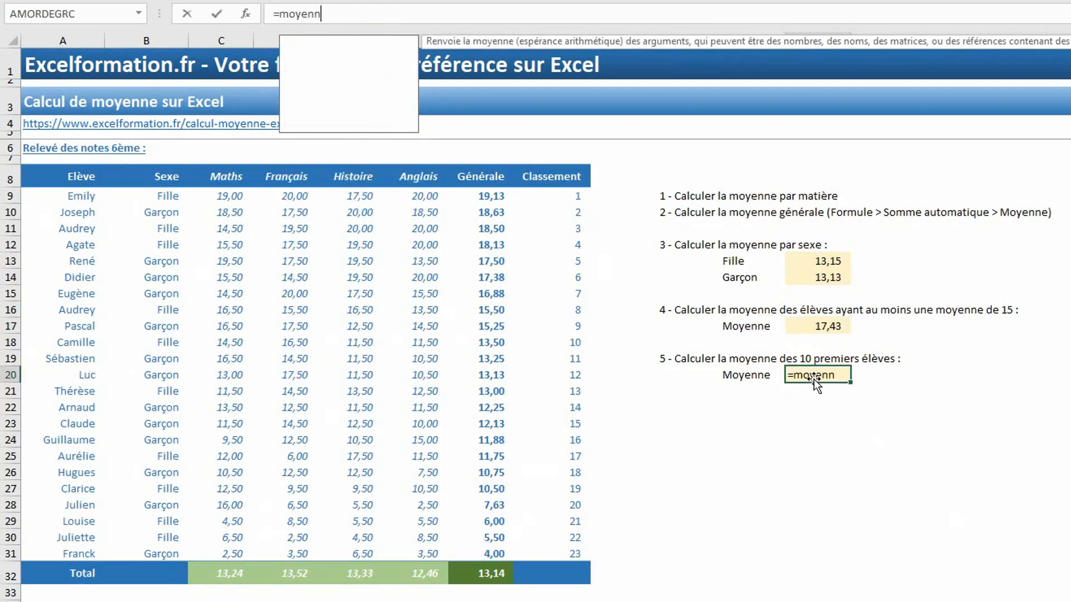
pyautogui.write('e.si(')
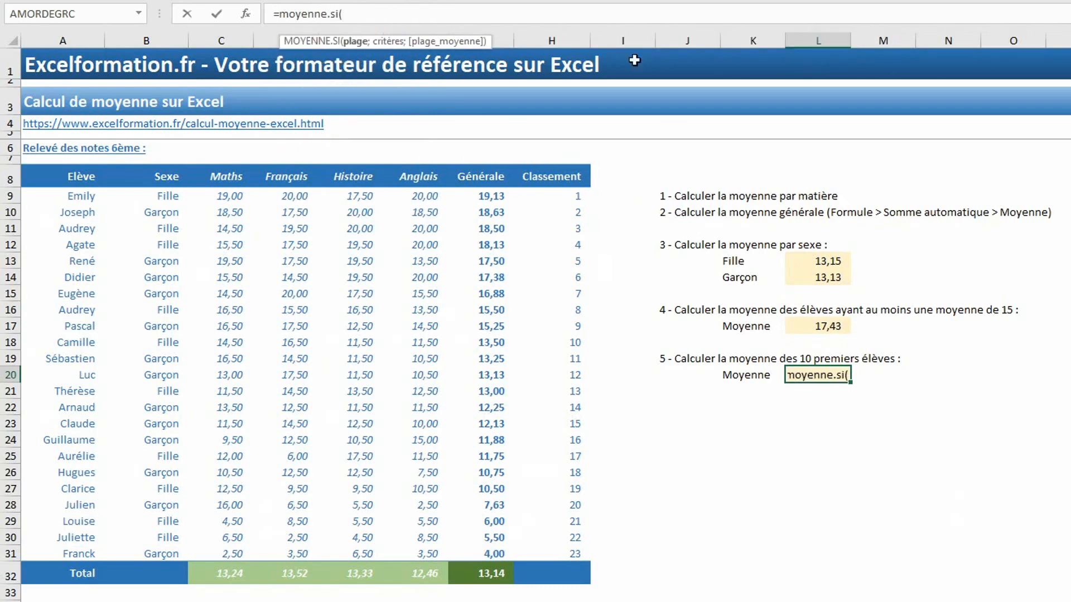
pyautogui.moveTo(554, 195); pyautogui.dragTo(567, 554)
pyautogui.write(';')
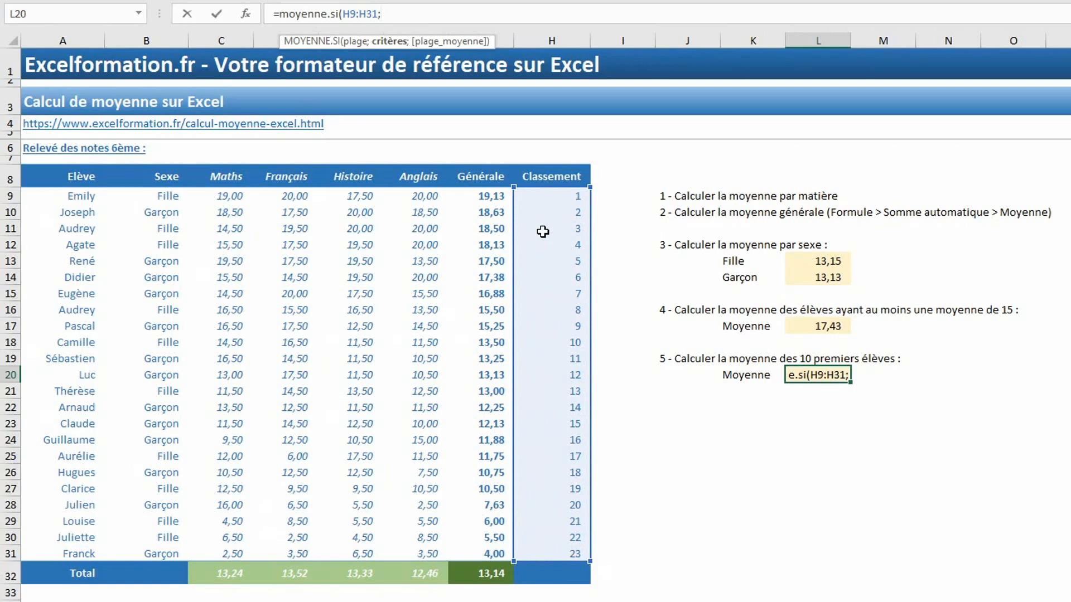
pyautogui.write('"<=10"')
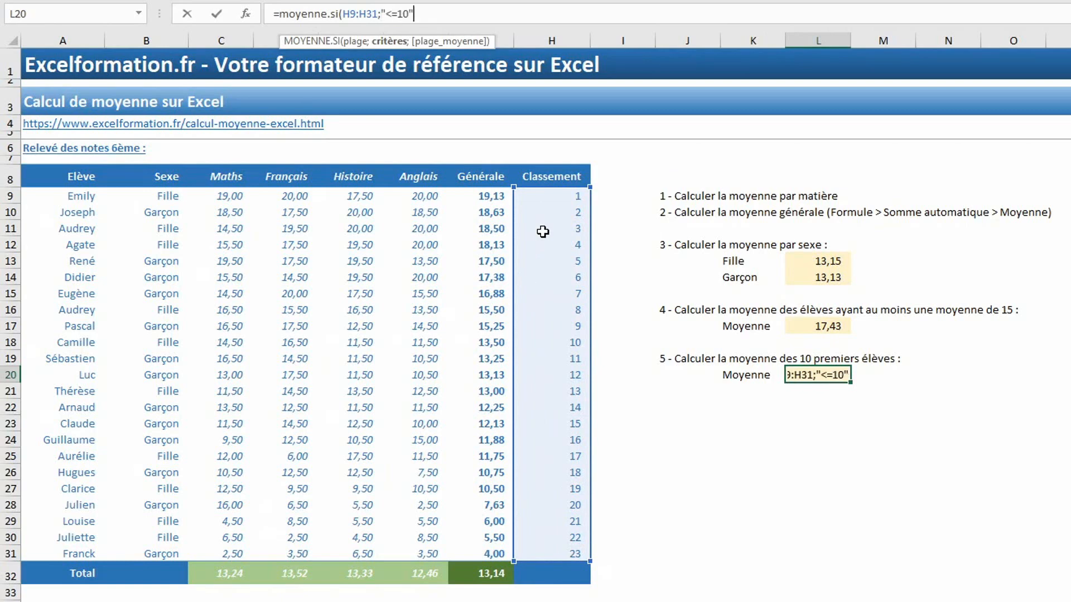
# Replace the criterion in the L20 formula with "<11"
pyautogui.press('BackSpace')
pyautogui.press('BackSpace')
pyautogui.press('BackSpace')
pyautogui.press('BackSpace')
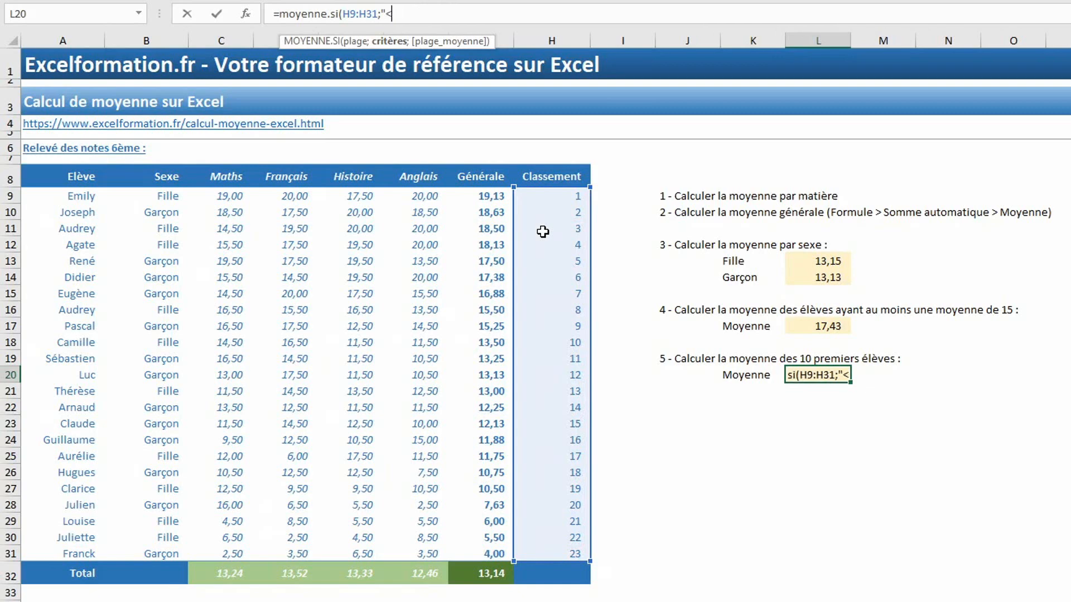
pyautogui.write('11')
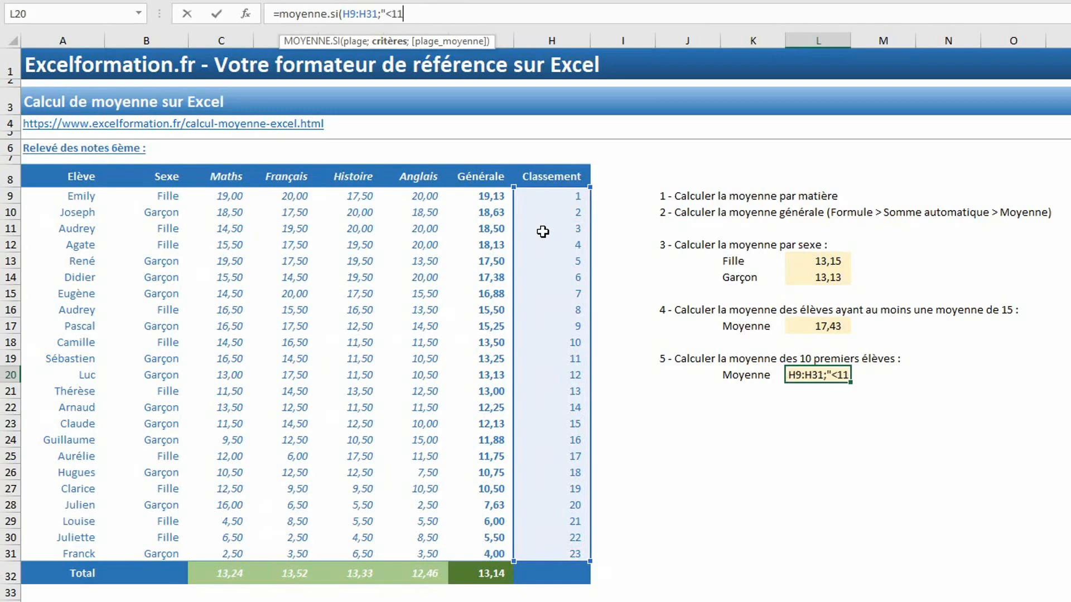
pyautogui.write('";')
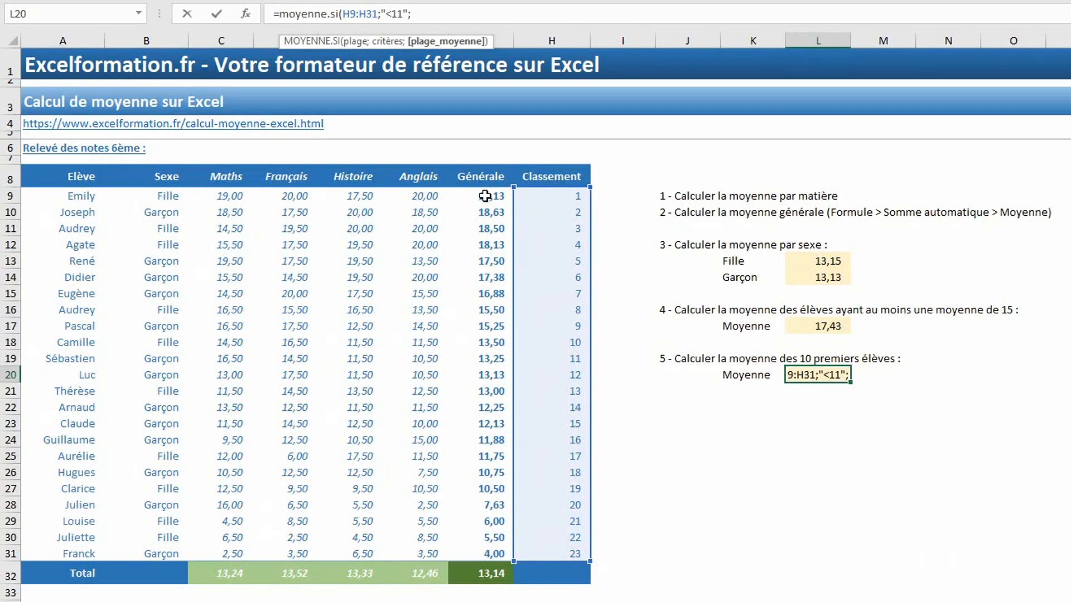
# Complete the L20 formula with average range G9:G31, and select the first ten Générale grades to check the average
pyautogui.moveTo(485, 196); pyautogui.dragTo(478, 550)
pyautogui.write(')')
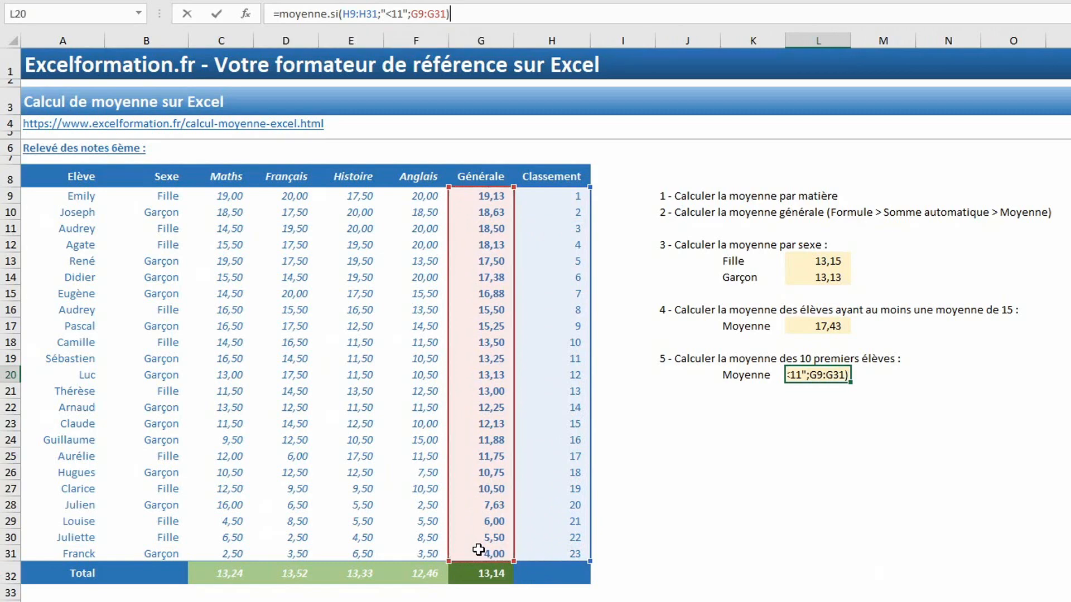
pyautogui.press('Return')
pyautogui.press('Up')
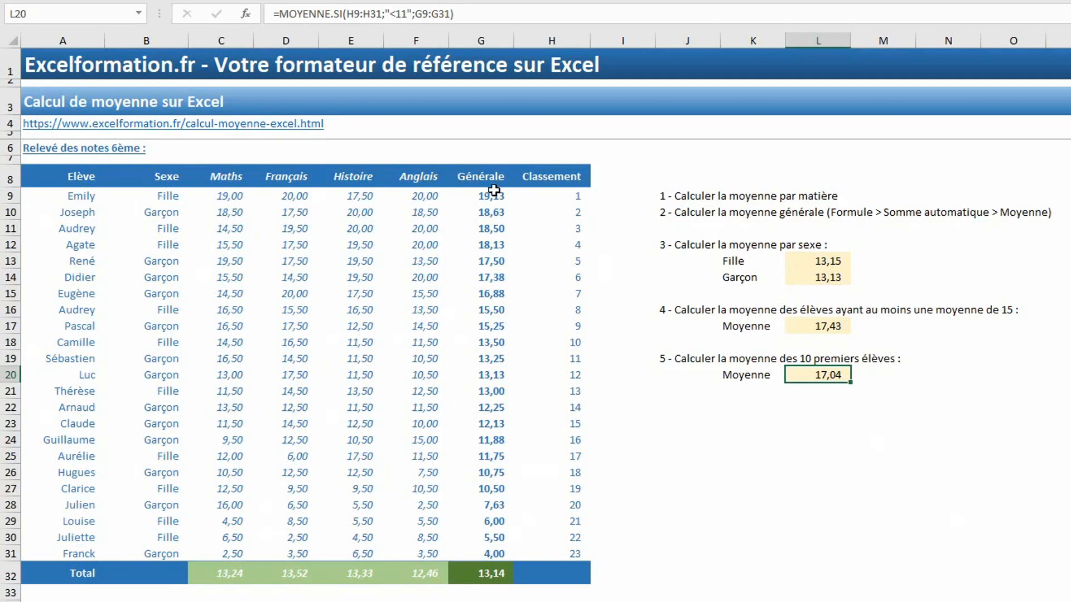
pyautogui.moveTo(493, 191); pyautogui.dragTo(489, 337)
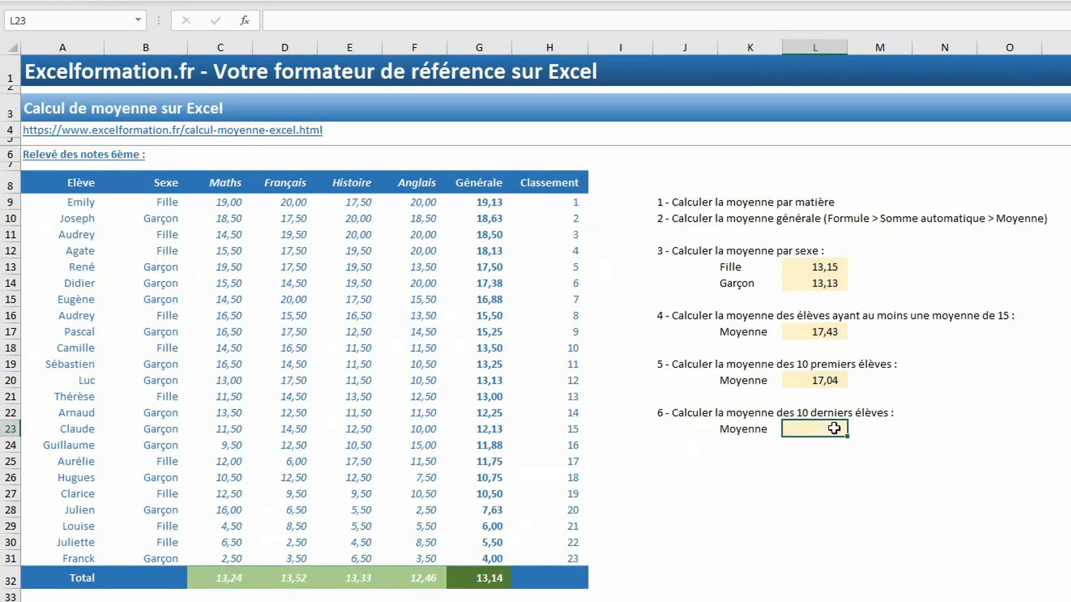
# Copy the formula text of L20 and paste it into L23 for the last 10 students
pyautogui.click(824, 381)
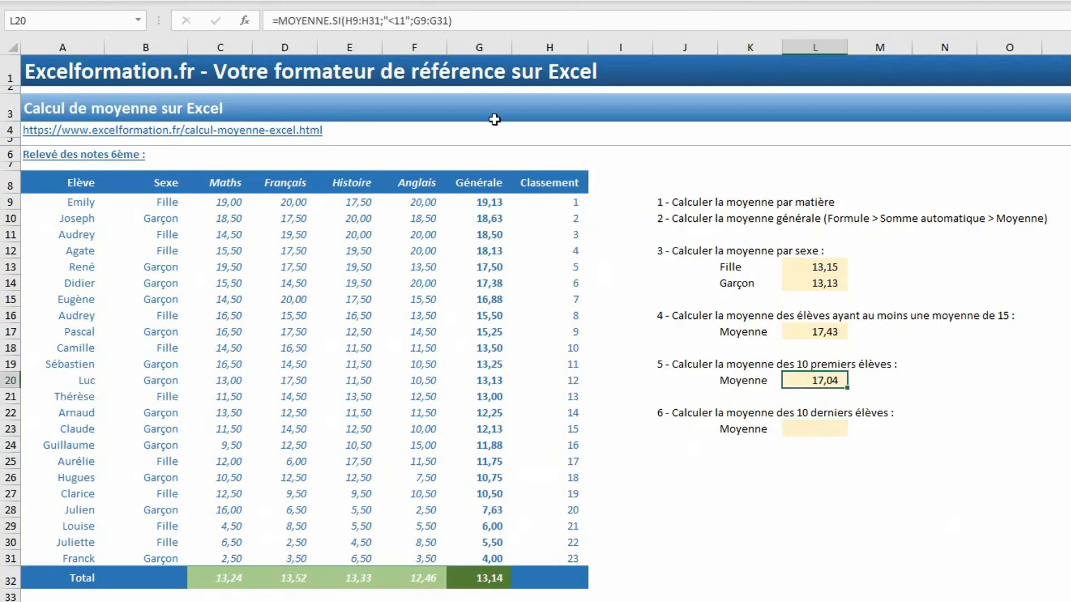
pyautogui.moveTo(469, 12); pyautogui.dragTo(232, 16)
pyautogui.press('Escape')
pyautogui.click(822, 426)
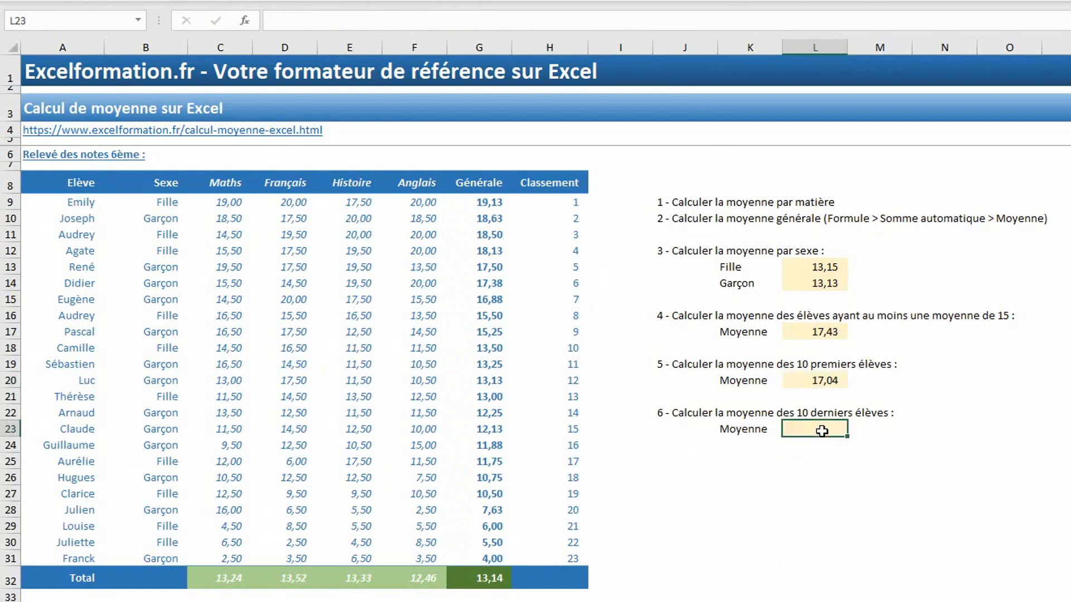
pyautogui.click(528, 21)
pyautogui.hotkey('ctrl', 'v')
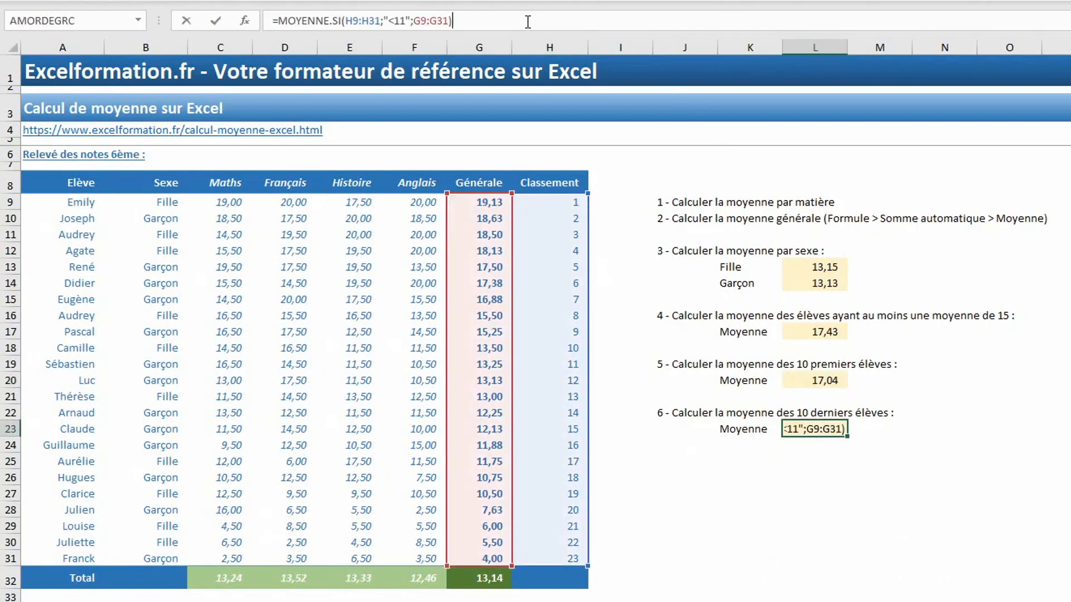
# Replace the criterion "<11" in the L23 formula with nb(H9:H31)-10
pyautogui.click(410, 21)
pyautogui.press('BackSpace')
pyautogui.press('BackSpace')
pyautogui.press('BackSpace')
pyautogui.press('BackSpace')
pyautogui.press('BackSpace')
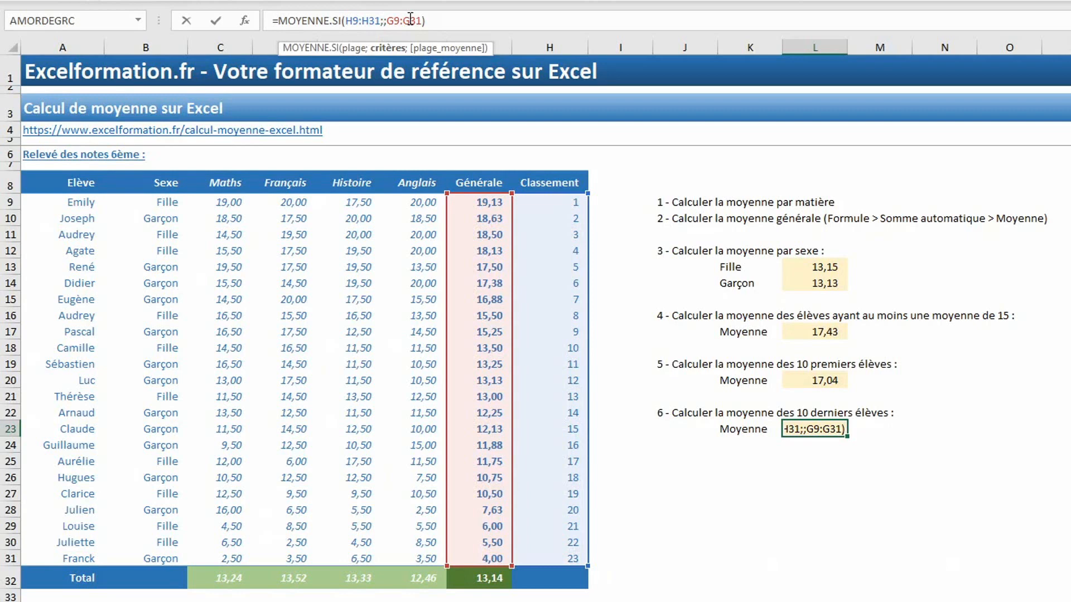
pyautogui.write('nb(')
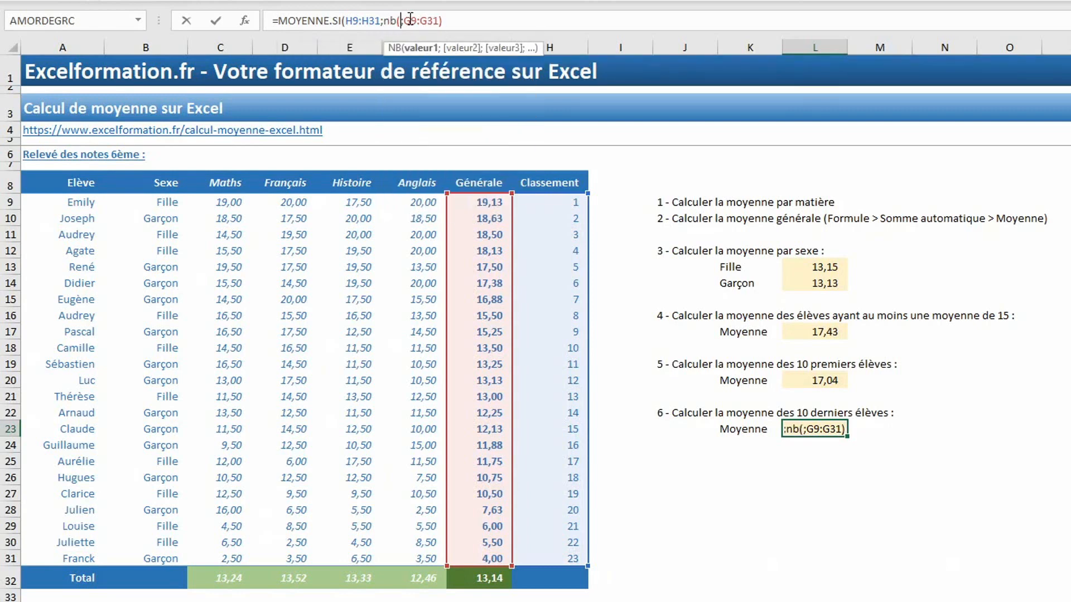
pyautogui.moveTo(553, 198); pyautogui.dragTo(549, 557)
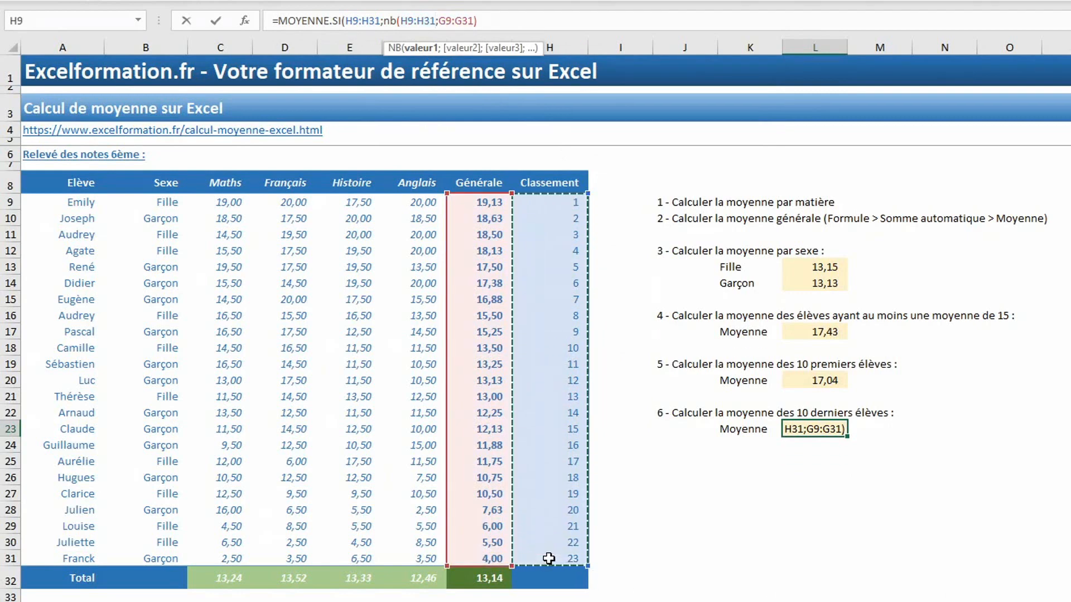
pyautogui.write(')')
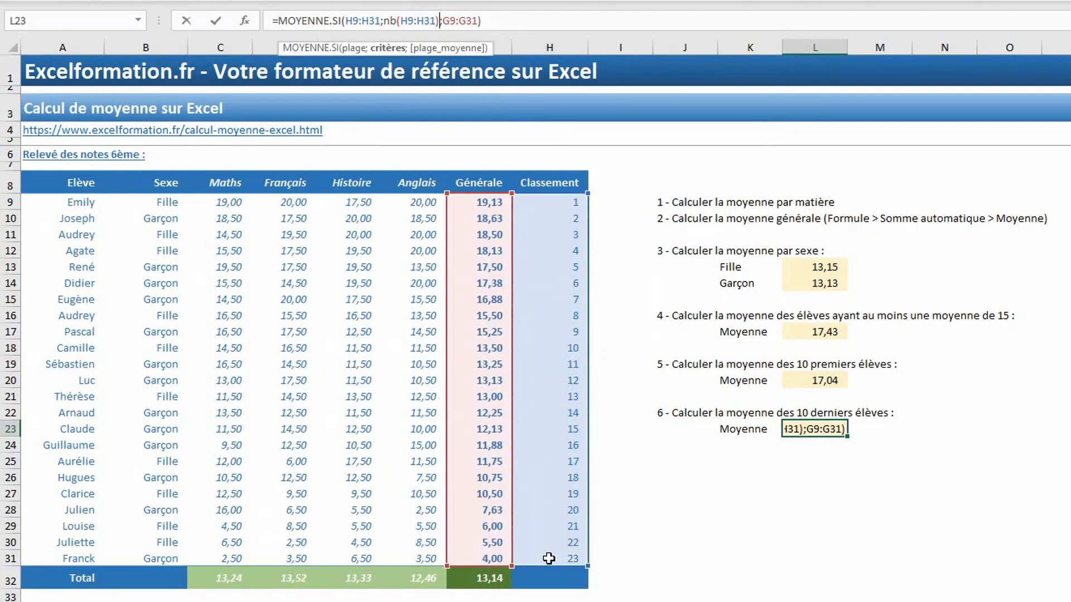
pyautogui.write('-10')
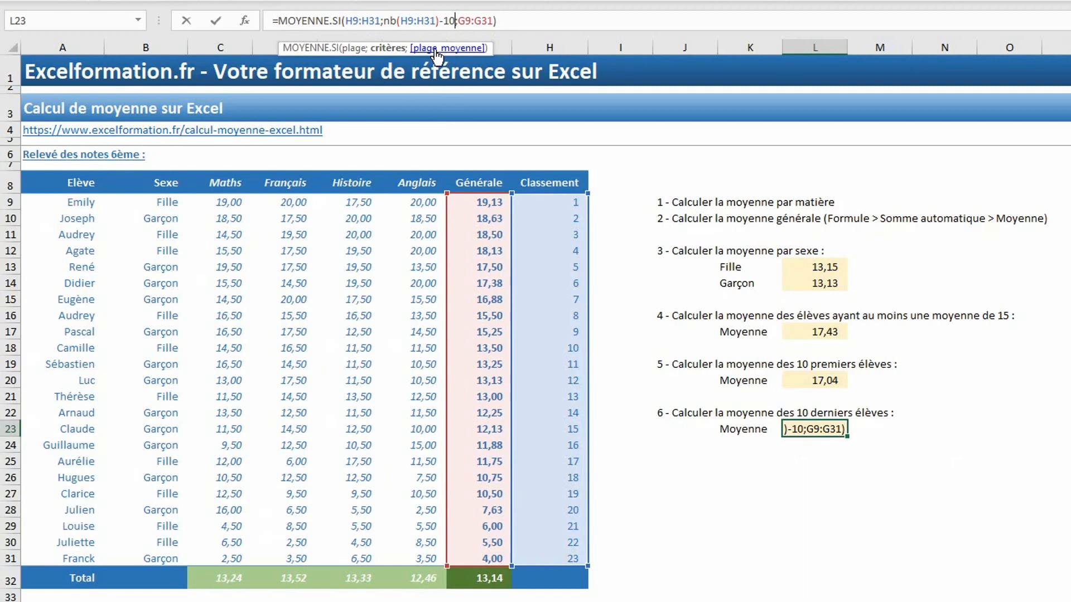
# Prefix the nb(H9:H31)-10 criterion in the L23 formula with ">"&, and select the last ten Générale grades to check the average
pyautogui.click(385, 20)
pyautogui.write('">')
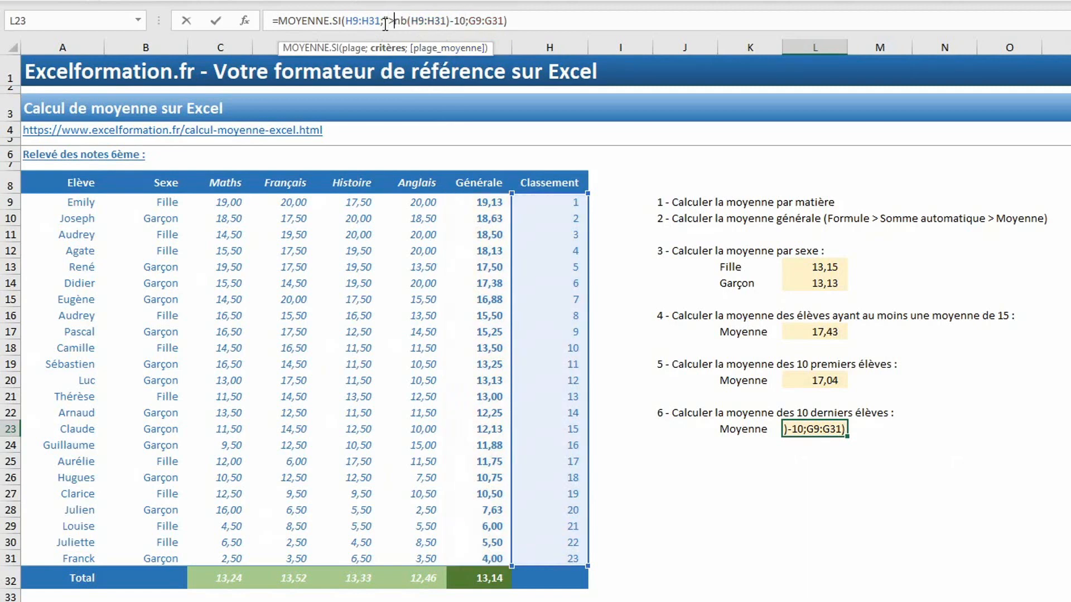
pyautogui.write('"&')
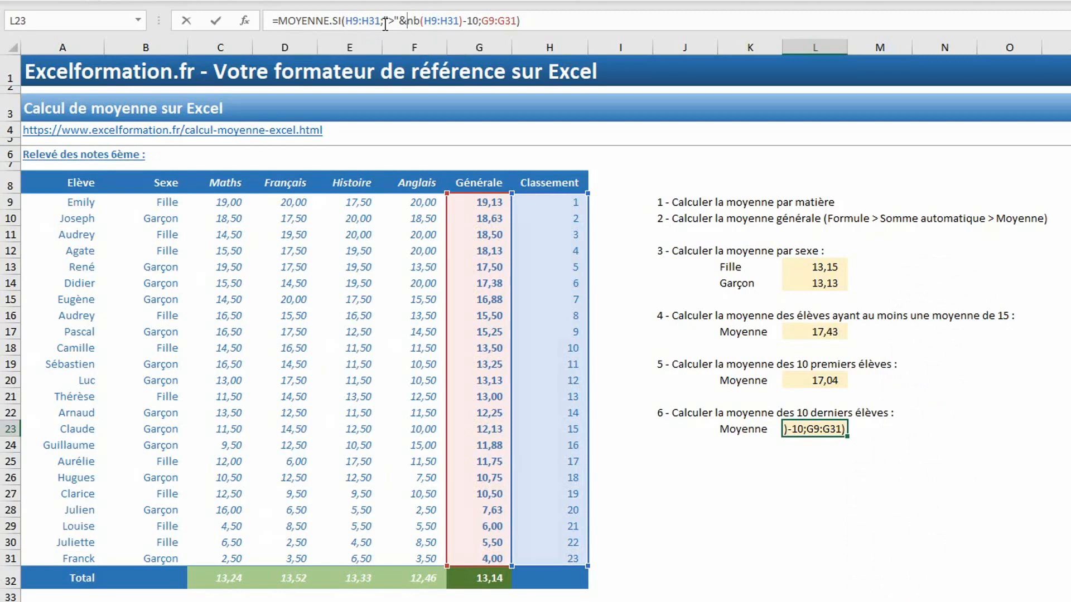
pyautogui.press('Return')
pyautogui.press('Up')
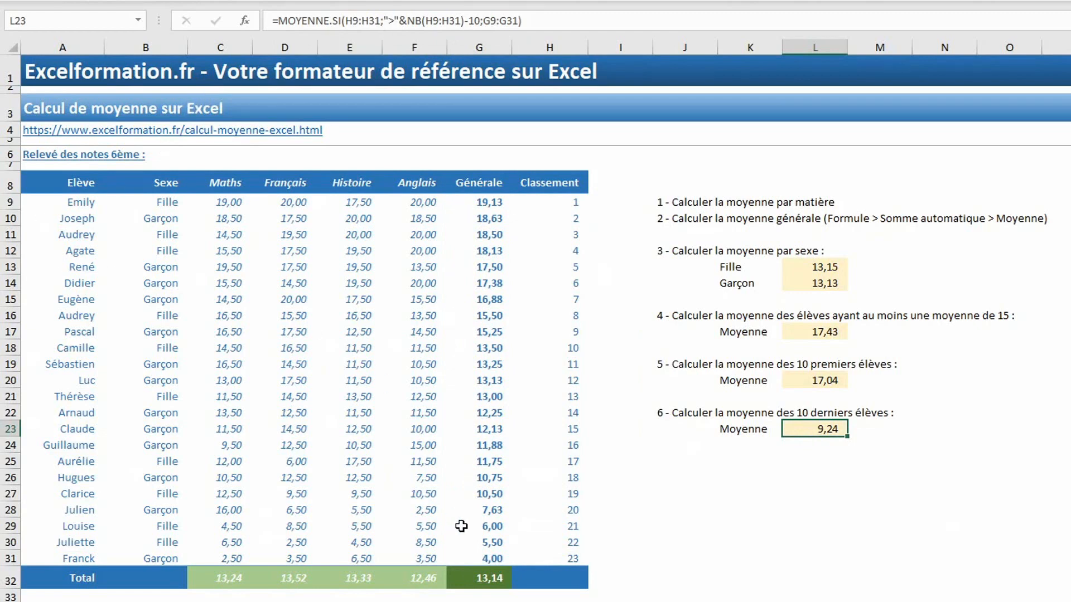
pyautogui.click(487, 559)
pyautogui.moveTo(486, 559); pyautogui.dragTo(482, 414)
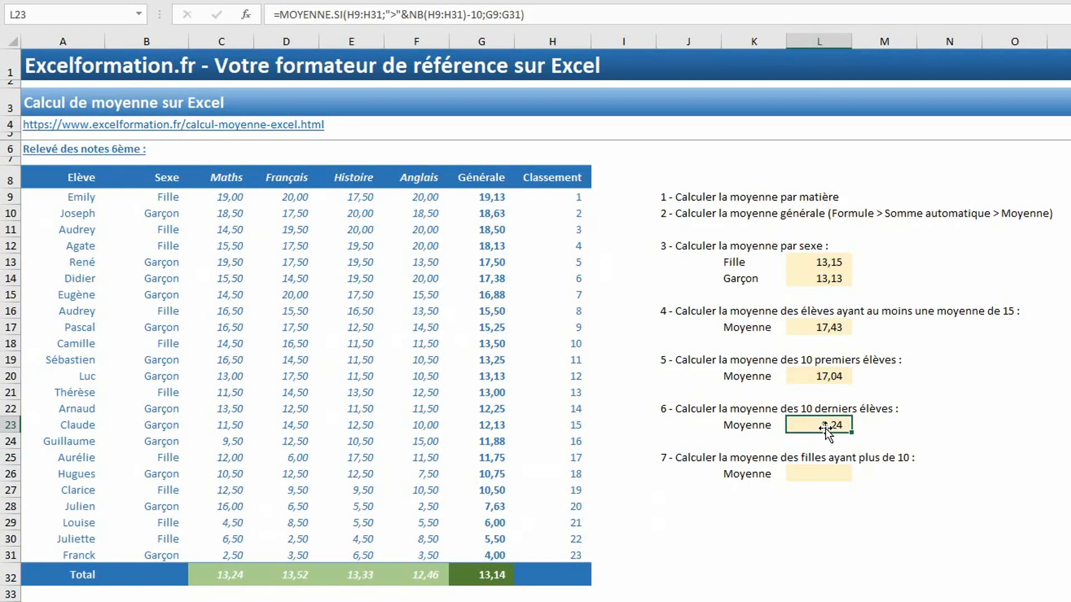
# Start a MOYENNE.SI.ENS formula in L26 with G9:G31 as the range to average
pyautogui.press('Down')
pyautogui.press('Down')
pyautogui.press('Down')
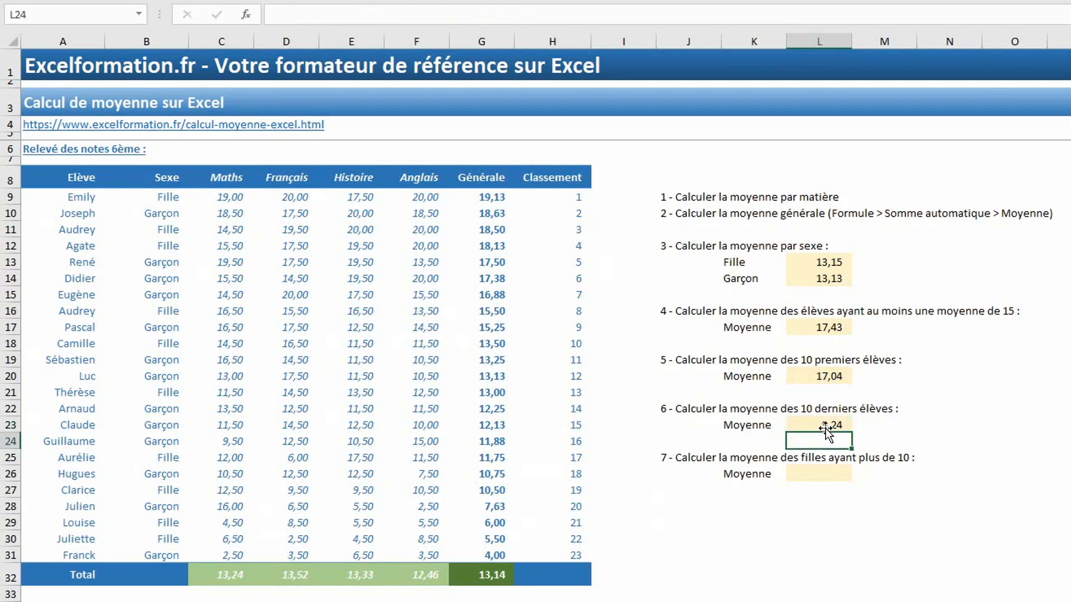
pyautogui.write('=moy')
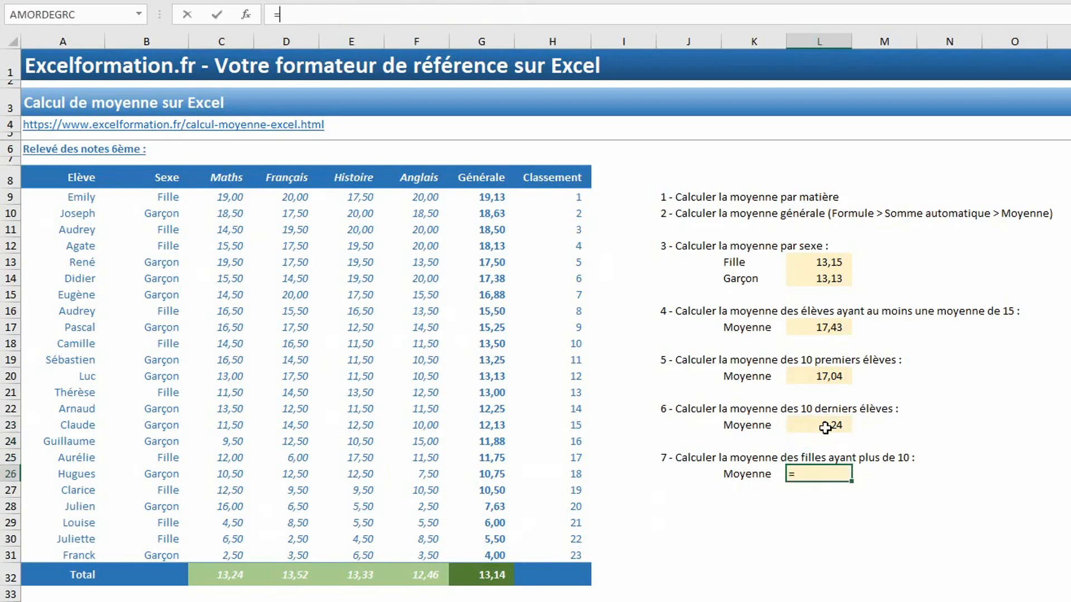
pyautogui.press('Down')
pyautogui.press('Down')
pyautogui.press('Down')
pyautogui.press('Down')
pyautogui.press('Down')
pyautogui.press('Down')
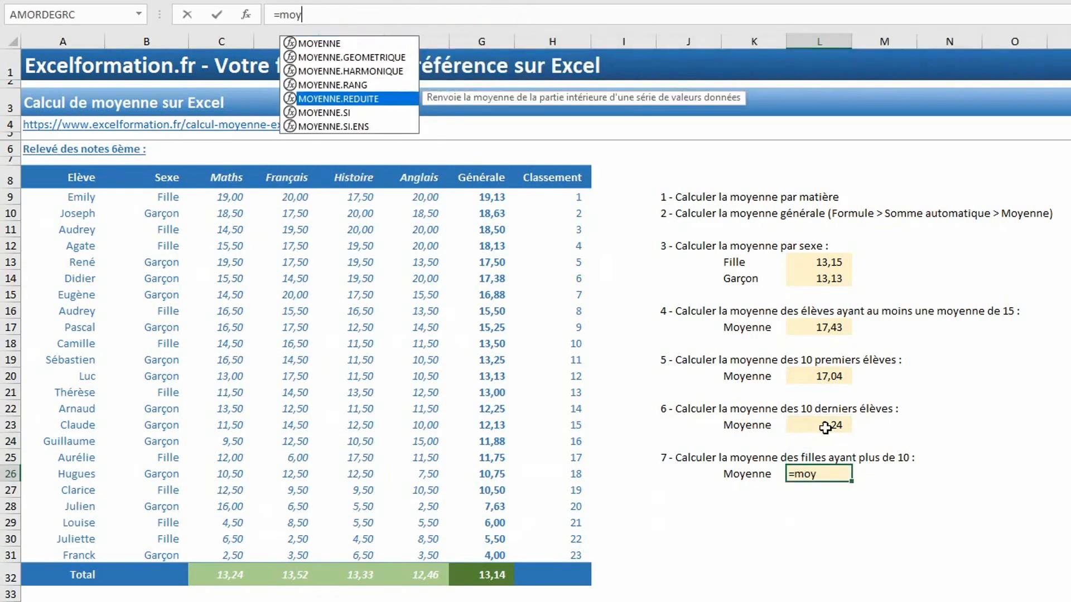
pyautogui.press('Tab')
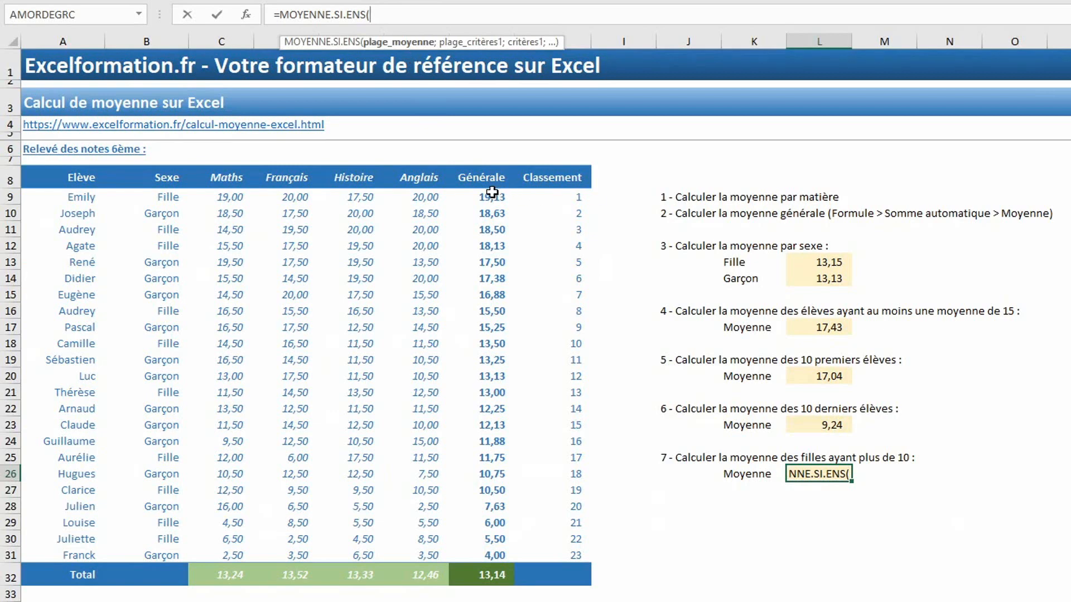
pyautogui.moveTo(491, 192); pyautogui.dragTo(498, 562)
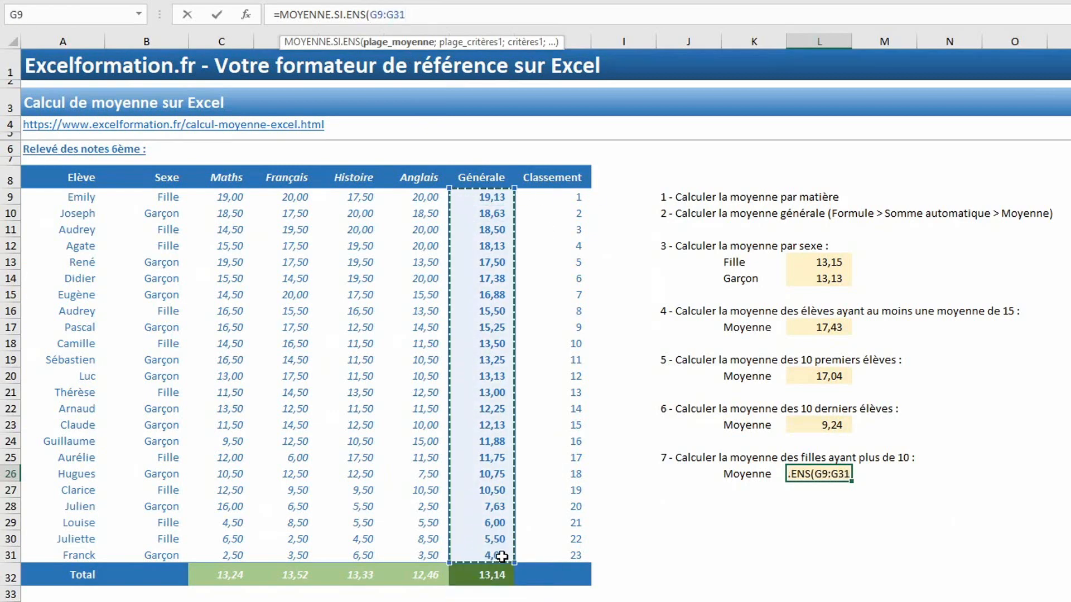
pyautogui.write(';')
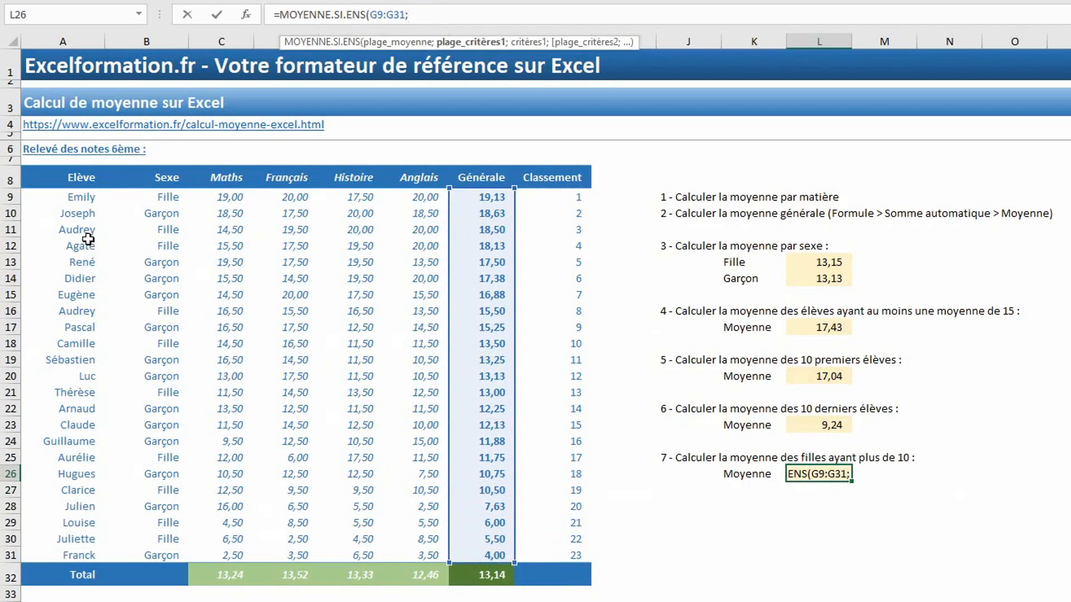
# Add the first condition to the L26 formula: criteria range B9:B31 with the criterion "Fille"
pyautogui.moveTo(149, 195); pyautogui.dragTo(171, 552)
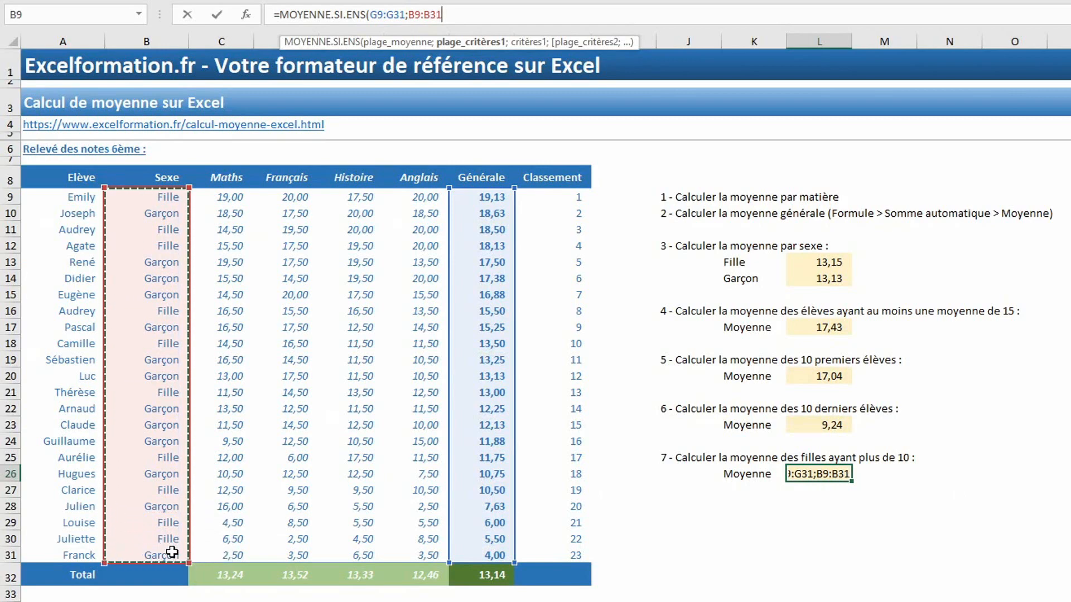
pyautogui.write(';"Fille')
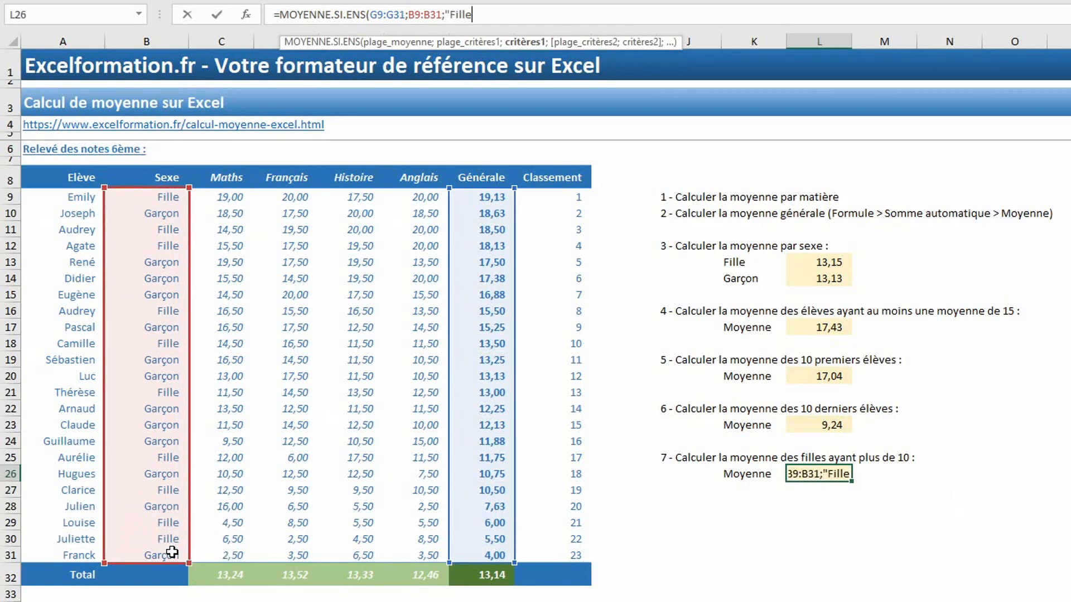
pyautogui.write('";')
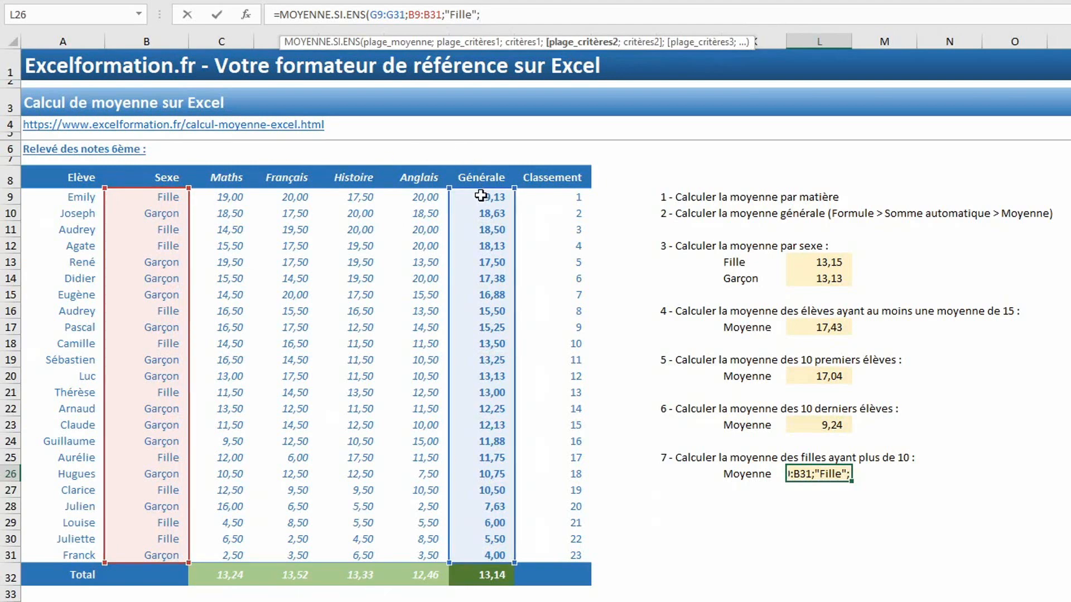
# Complete the L26 formula with a second condition, criteria range G9:G31 and criterion ">10", and return to the cell to review it
pyautogui.moveTo(480, 198); pyautogui.dragTo(486, 551)
pyautogui.write(';"')
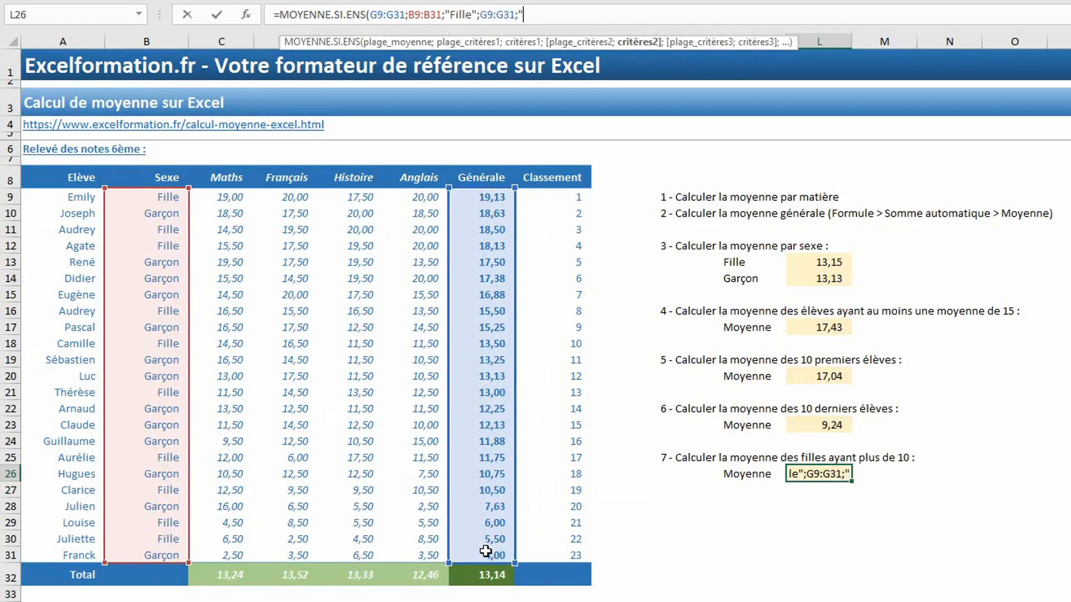
pyautogui.write('>10")')
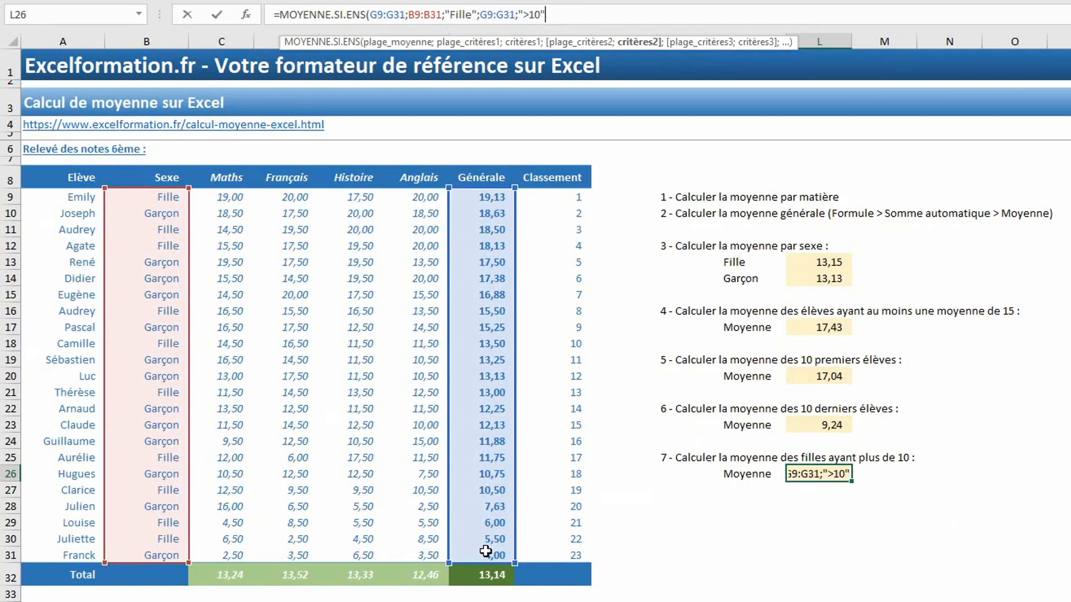
pyautogui.press('Return')
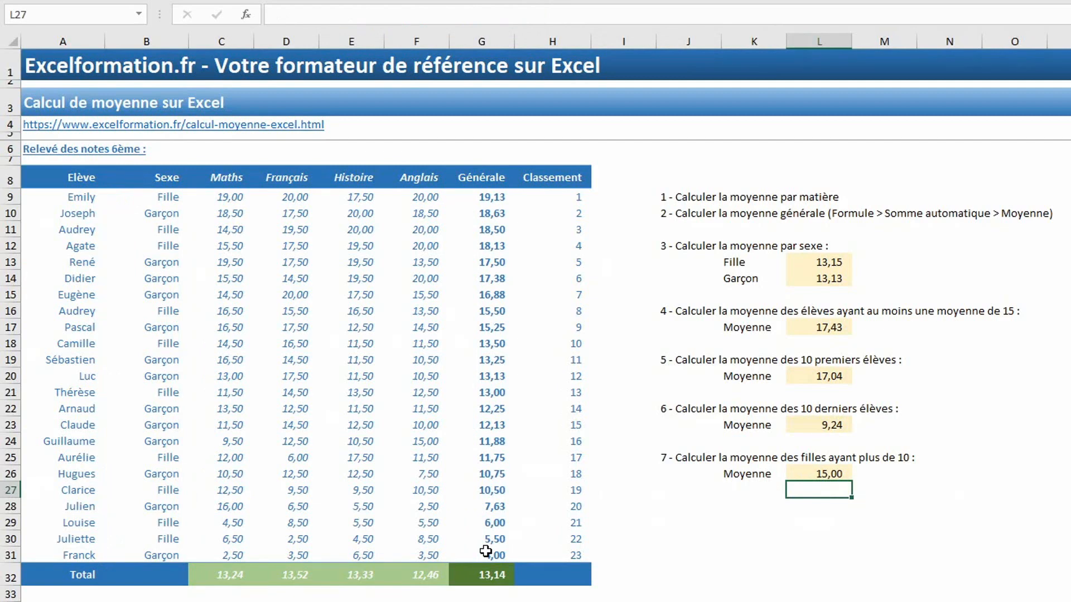
pyautogui.press('Up')
pyautogui.press('F2')
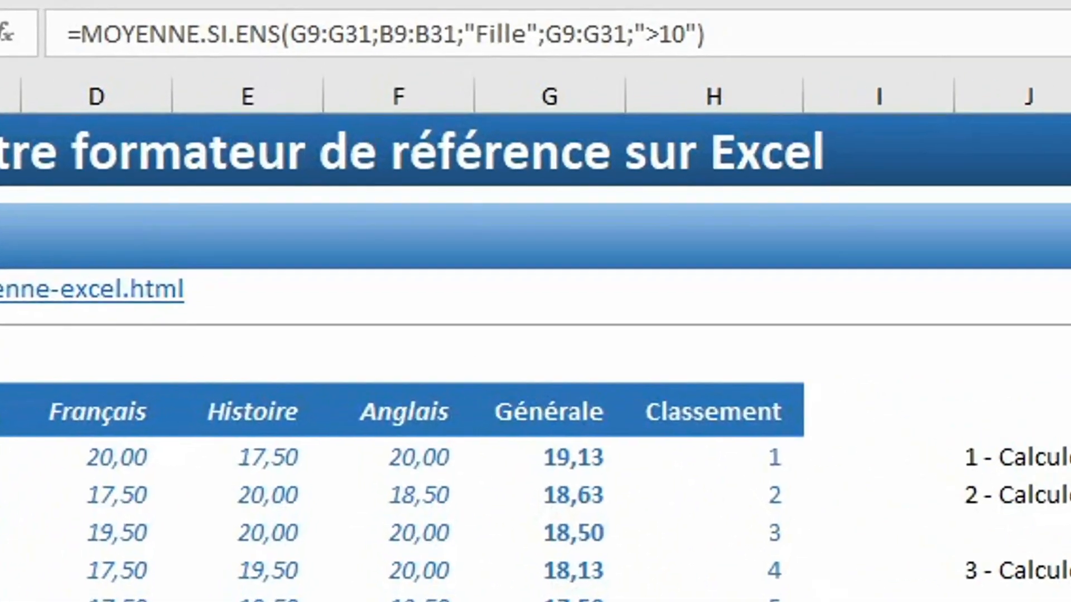